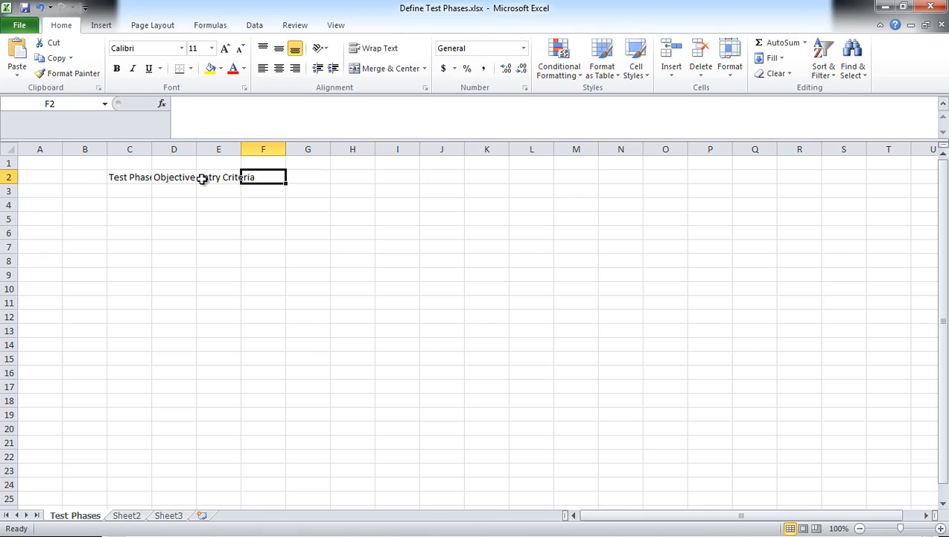
Add the column headers Exit Criteria in F2 and Deliverables in G2
{"action": "type", "text": "teria"}
{"action": "key", "text": "Tab"}
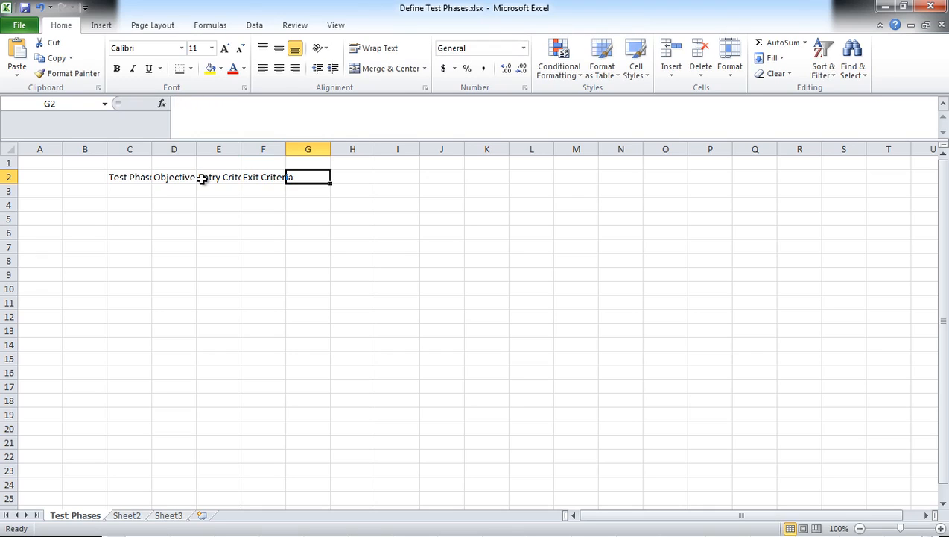
{"action": "type", "text": "De"}
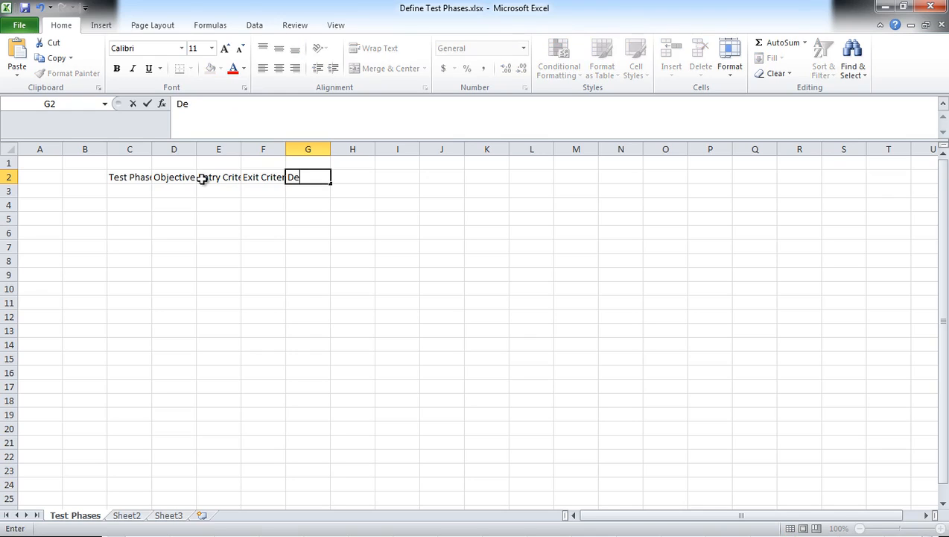
{"action": "type", "text": "liverables"}
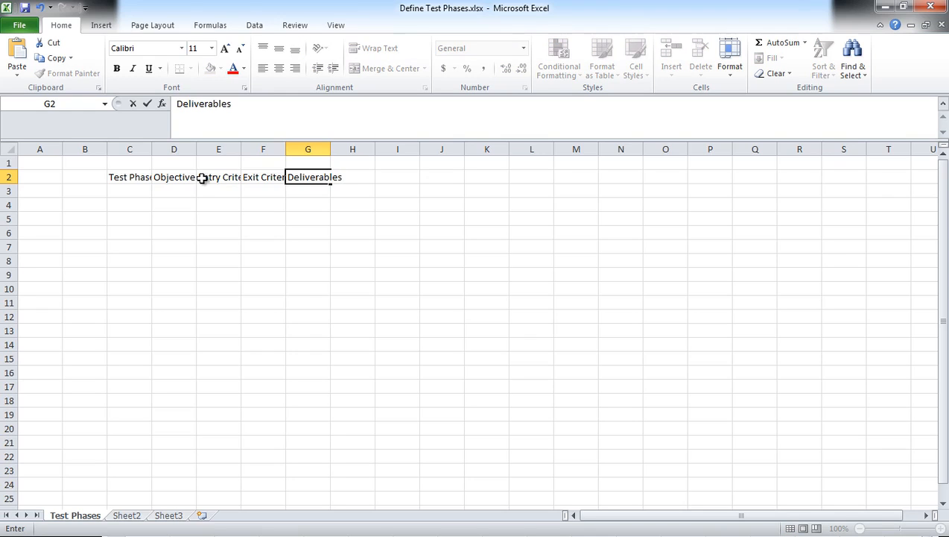
Widen columns C through G so that every header in row 2 fits with room to spare
{"action": "left_click", "coordinate": [149, 150]}
{"action": "left_click_drag", "start_coordinate": [149, 149], "coordinate": [529, 149]}
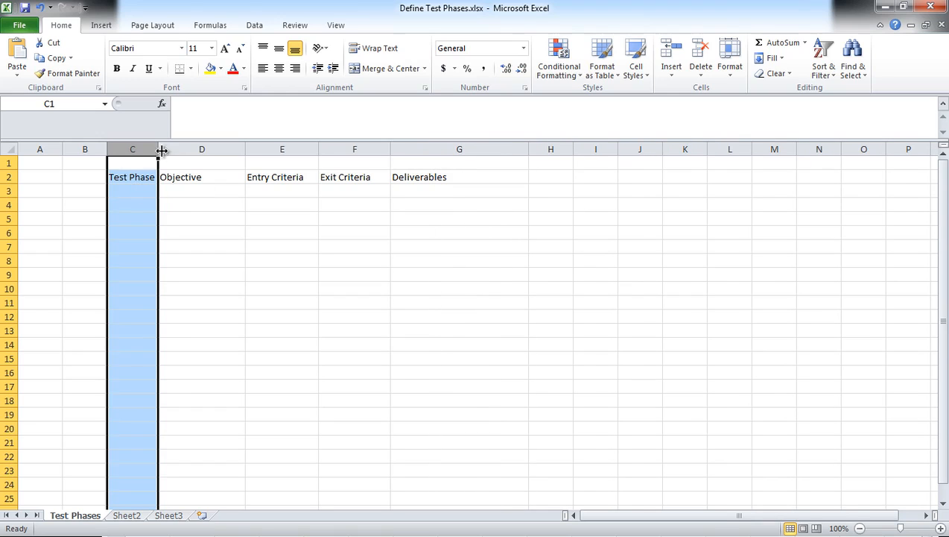
{"action": "left_click_drag", "start_coordinate": [158, 149], "coordinate": [202, 149]}
Enter Assembly Test in C3 as the first test phase
{"action": "left_click", "coordinate": [137, 190]}
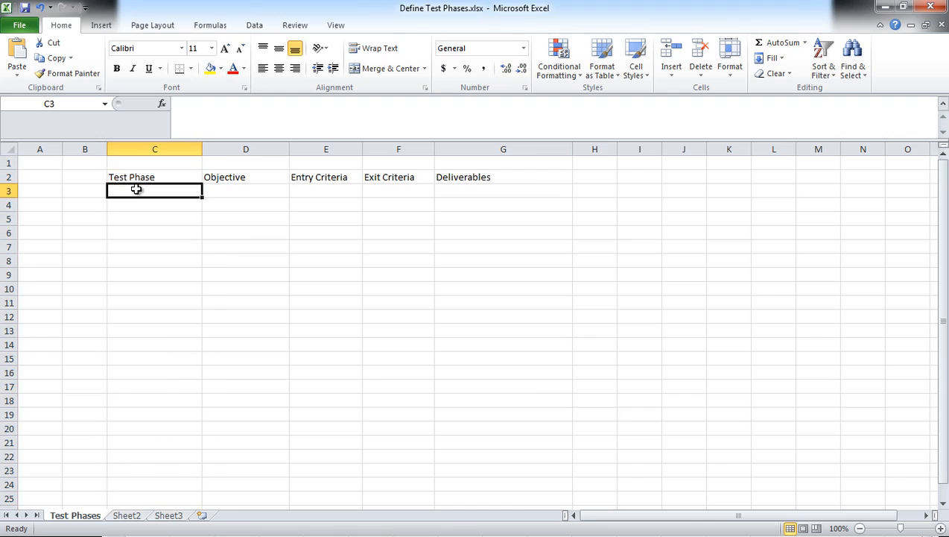
{"action": "type", "text": "As"}
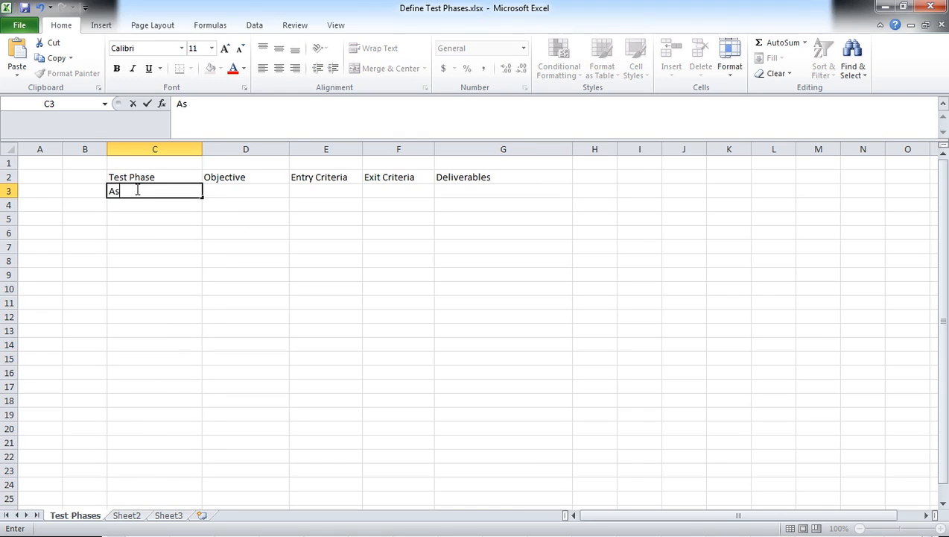
{"action": "type", "text": "sembly Test"}
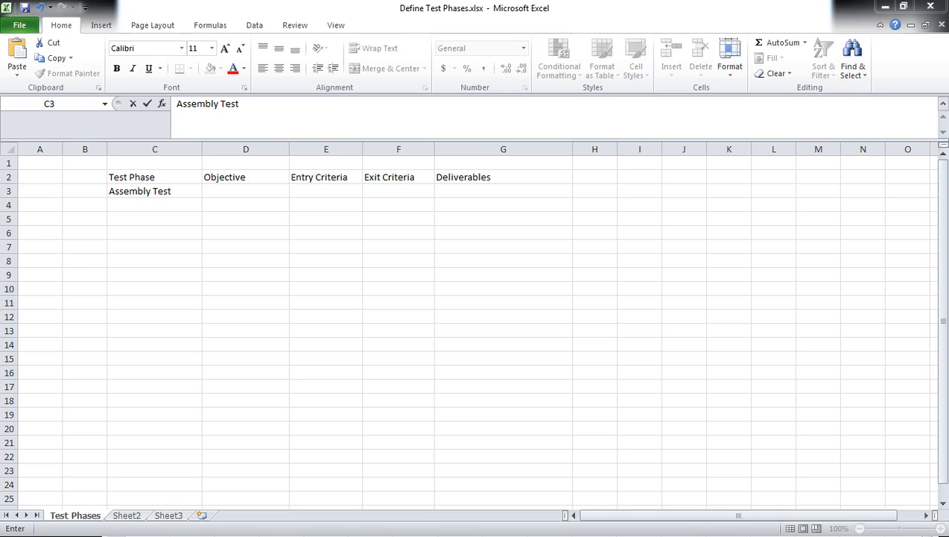
Widen the Objective column and enter "Integration between mobile App and Dropbox storage" as the Assembly Test objective in D3
{"action": "left_click", "coordinate": [291, 151]}
{"action": "left_click_drag", "start_coordinate": [290, 152], "coordinate": [334, 152]}
{"action": "double_click", "coordinate": [216, 191]}
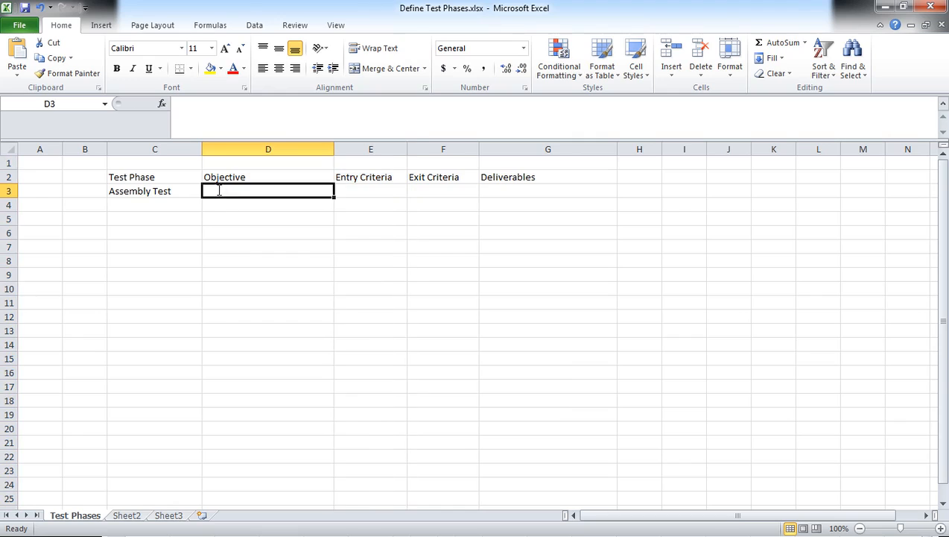
{"action": "type", "text": "O"}
{"action": "key", "text": "BackSpace"}
{"action": "key", "text": "BackSpace"}
{"action": "type", "text": "O"}
{"action": "key", "text": "BackSpace"}
{"action": "key", "text": "BackSpace"}
{"action": "type", "text": "Integ"}
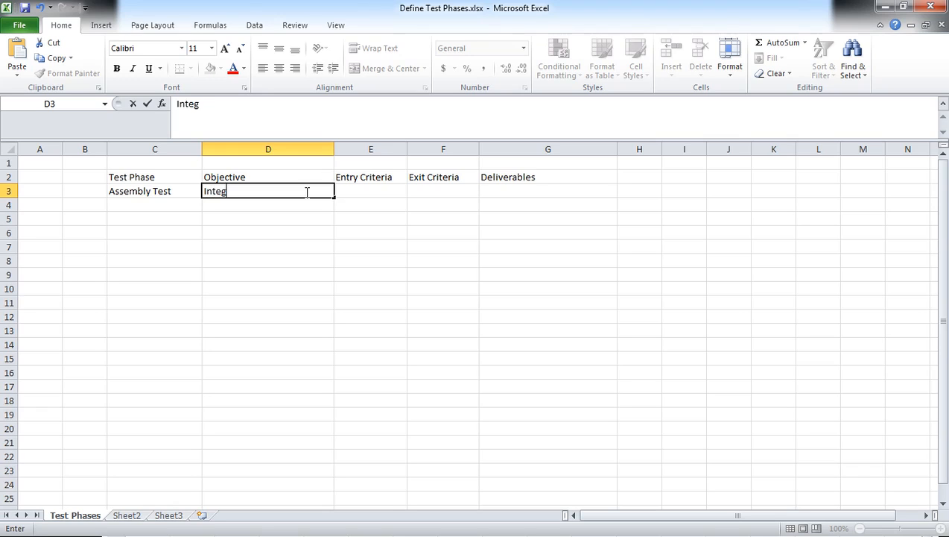
{"action": "type", "text": "ration between"}
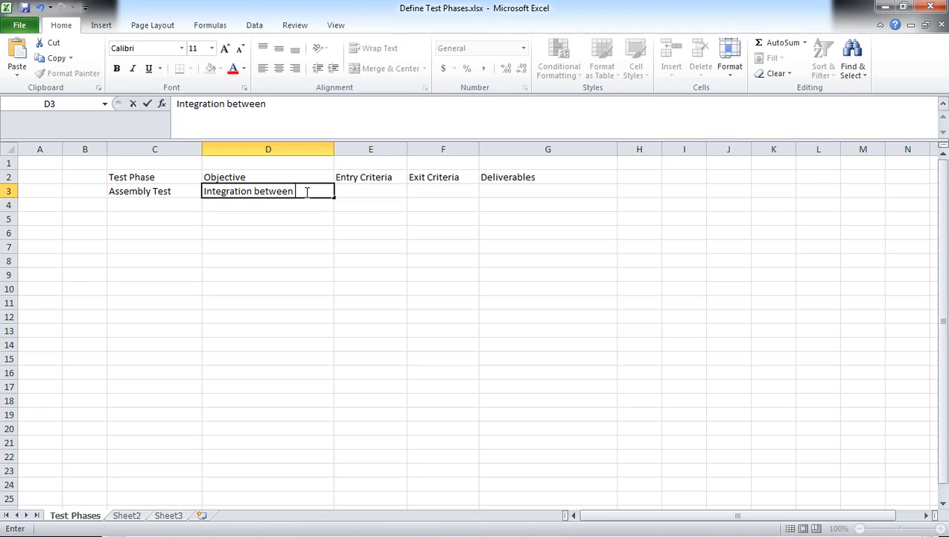
{"action": "type", "text": " mobile App"}
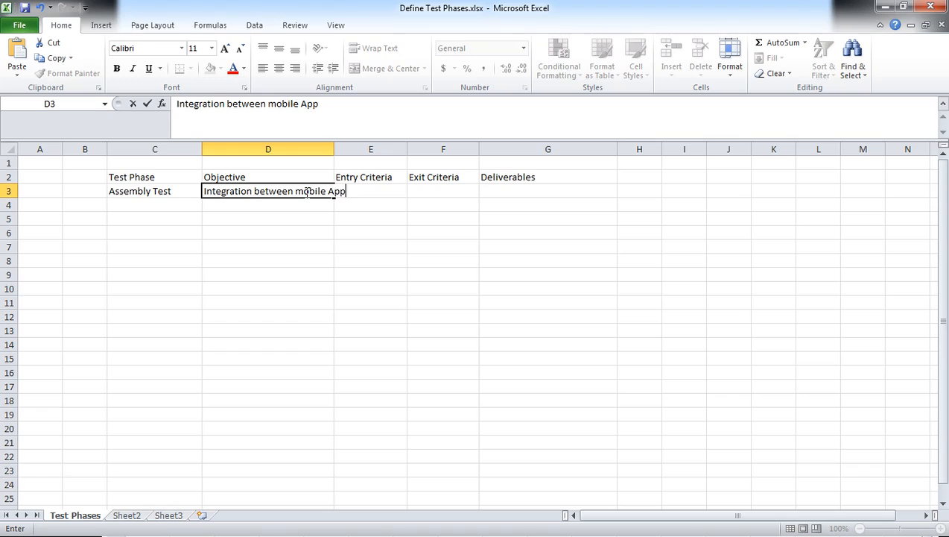
{"action": "type", "text": " and Dropbox "}
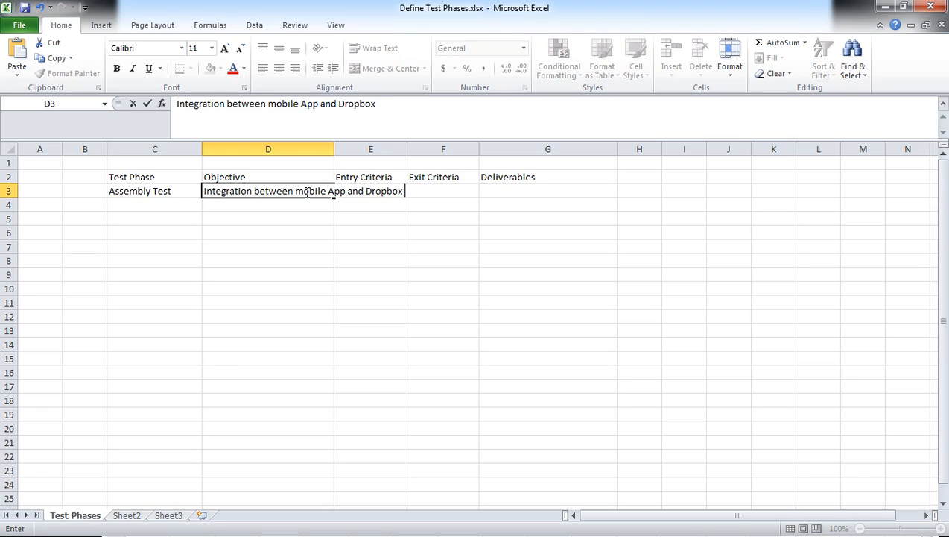
{"action": "type", "text": "storage"}
{"action": "key", "text": "Return"}
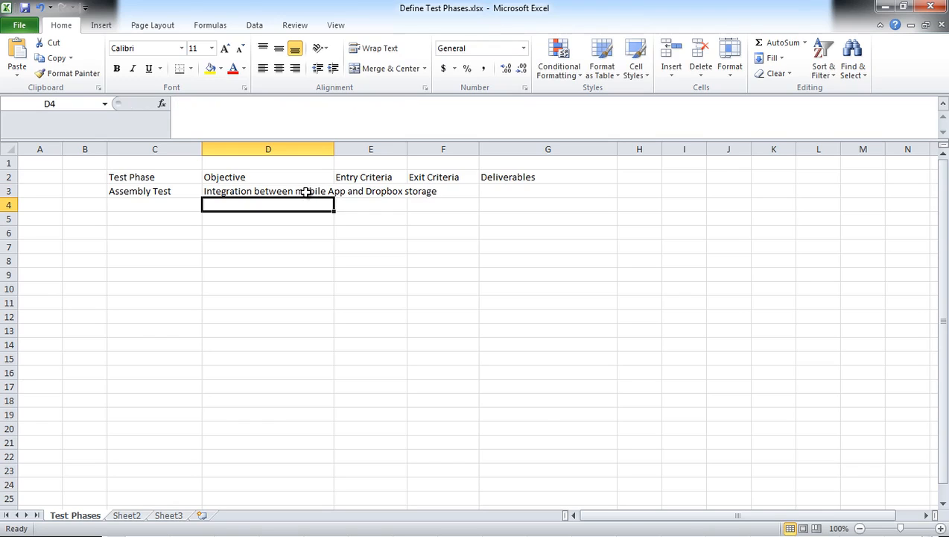
Insert "Validation of" at the start of the objective in D3 and wrap the cell's text
{"action": "left_click", "coordinate": [302, 192]}
{"action": "double_click", "coordinate": [208, 191]}
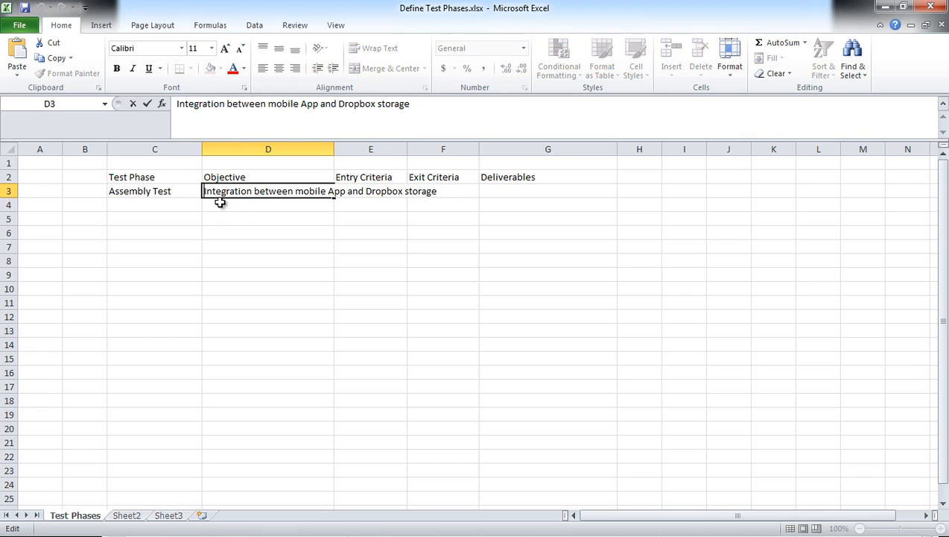
{"action": "type", "text": "Validation of"}
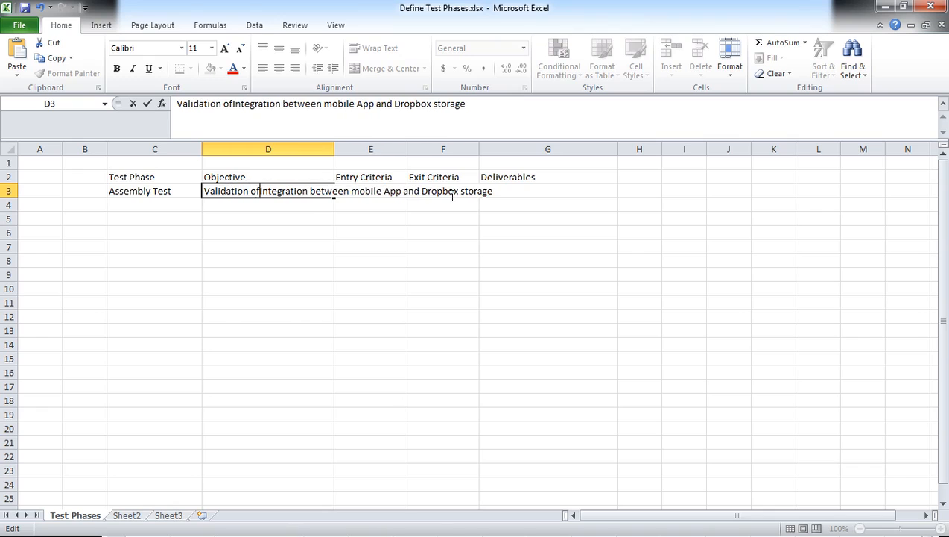
{"action": "key", "text": "Return"}
{"action": "left_click", "coordinate": [278, 196]}
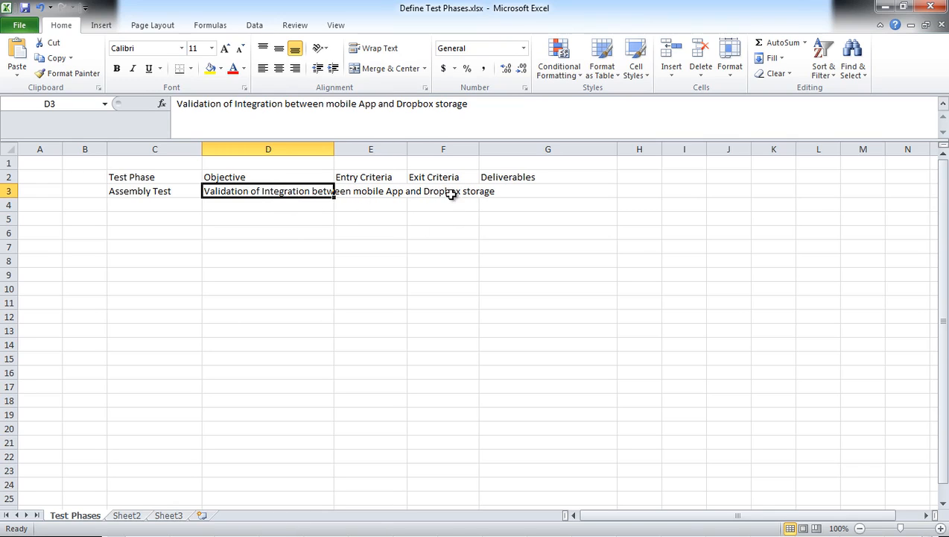
{"action": "left_click", "coordinate": [377, 48]}
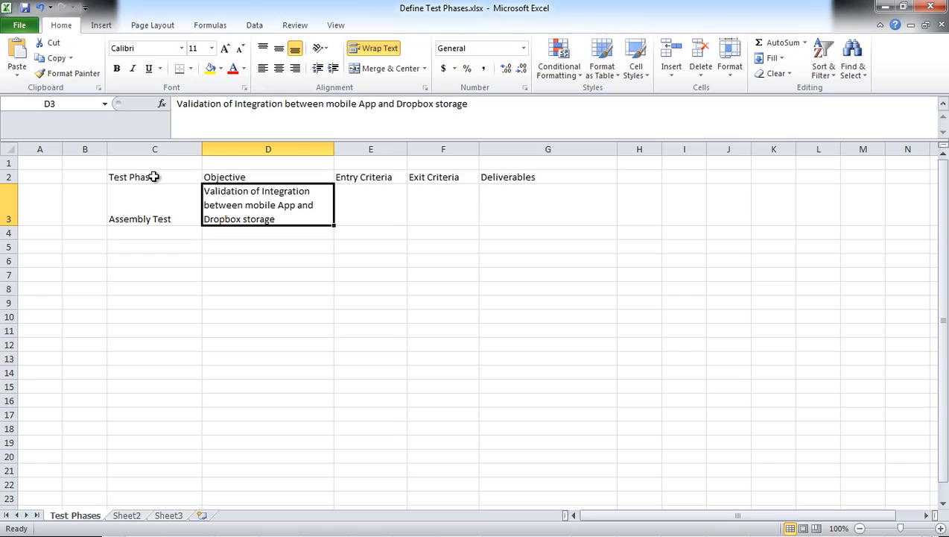
Make the header cells C2:G2 bold and fill them with orange
{"action": "left_click_drag", "start_coordinate": [127, 178], "coordinate": [517, 174]}
{"action": "left_click", "coordinate": [117, 68]}
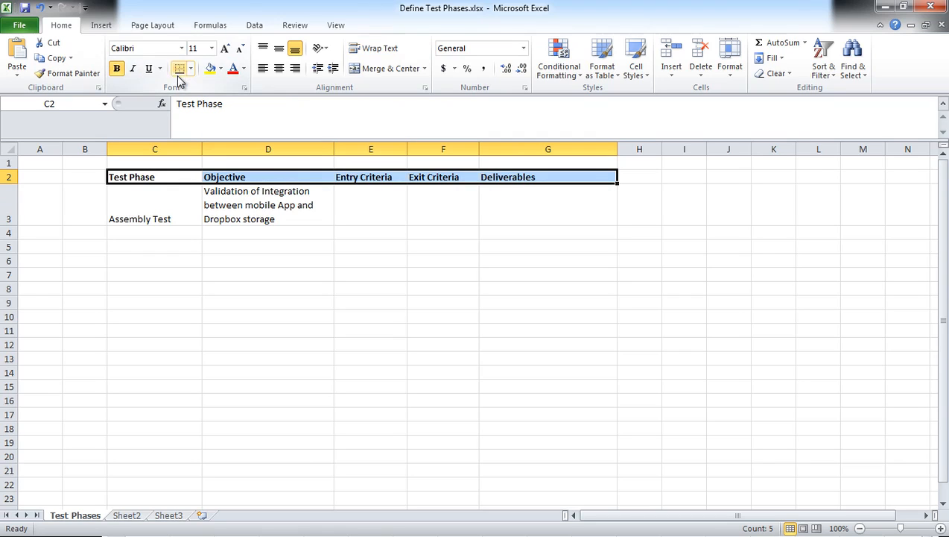
{"action": "left_click", "coordinate": [221, 68]}
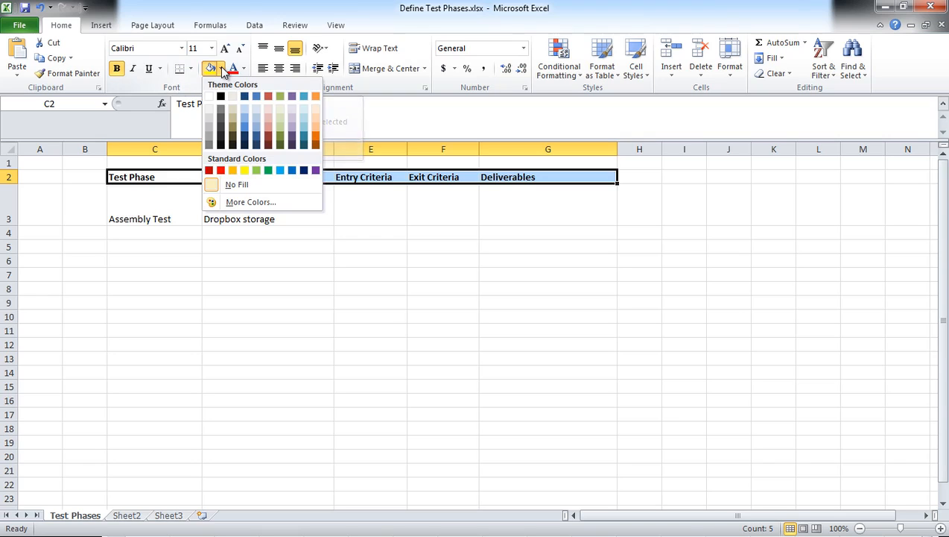
{"action": "left_click", "coordinate": [316, 97]}
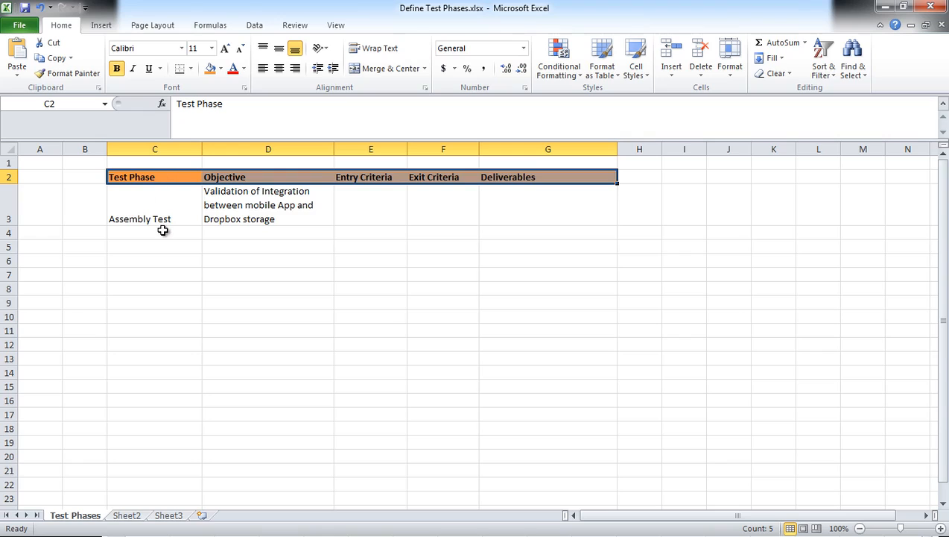
Apply all borders to the range C2:G10 and top-align the Assembly Test row C3:G3
{"action": "left_click", "coordinate": [132, 177]}
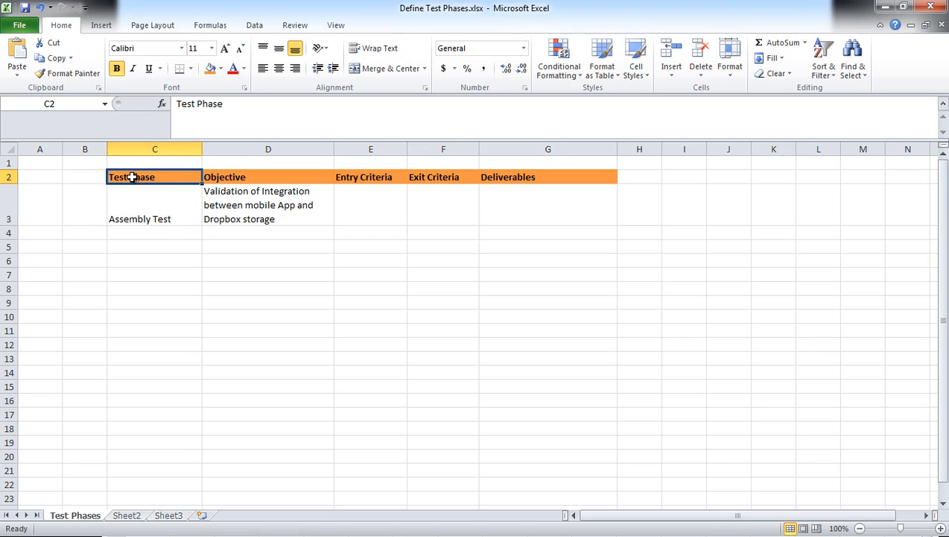
{"action": "left_click_drag", "start_coordinate": [132, 177], "coordinate": [529, 313]}
{"action": "left_click", "coordinate": [190, 68]}
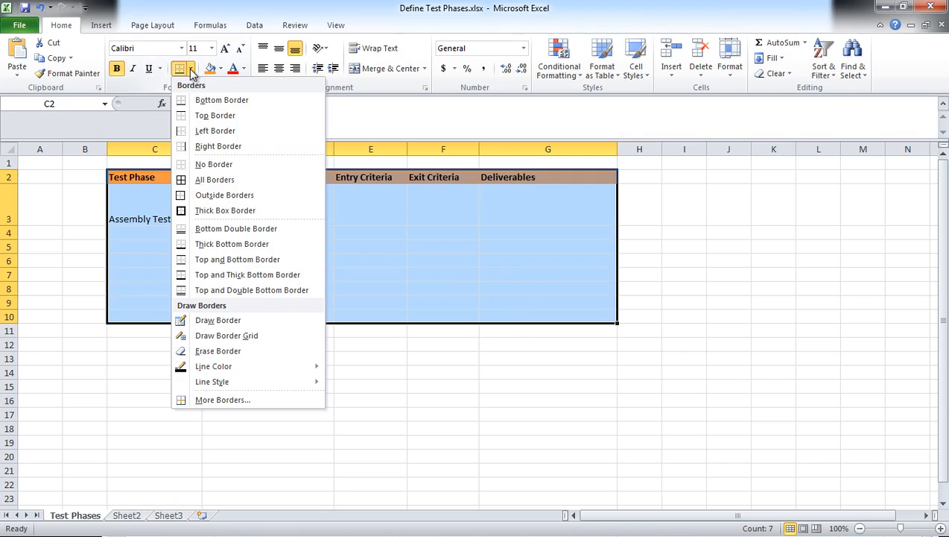
{"action": "left_click", "coordinate": [209, 181]}
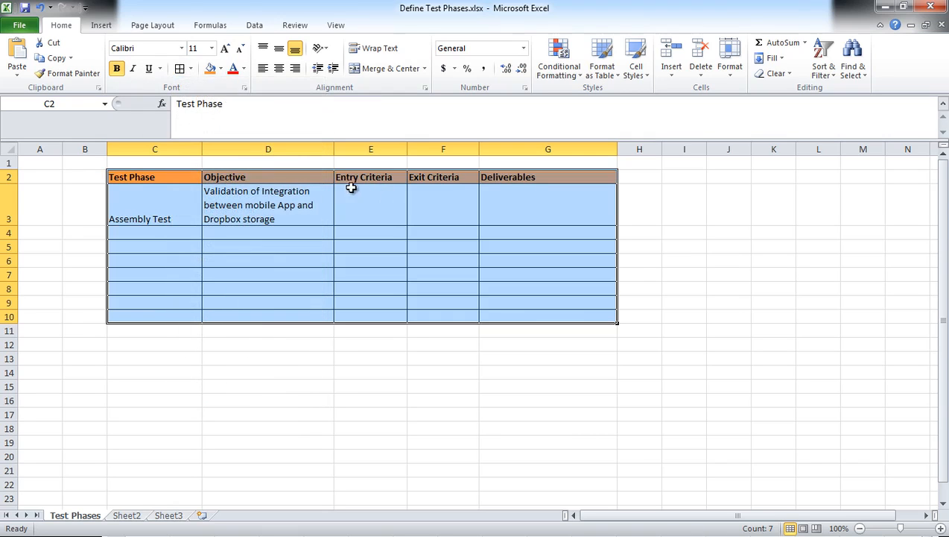
{"action": "left_click_drag", "start_coordinate": [132, 202], "coordinate": [548, 198]}
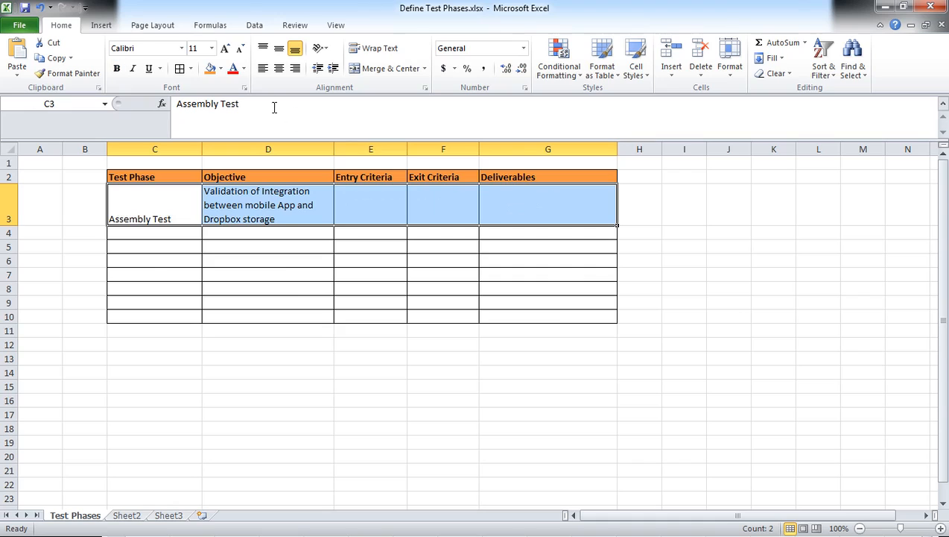
{"action": "left_click", "coordinate": [263, 49]}
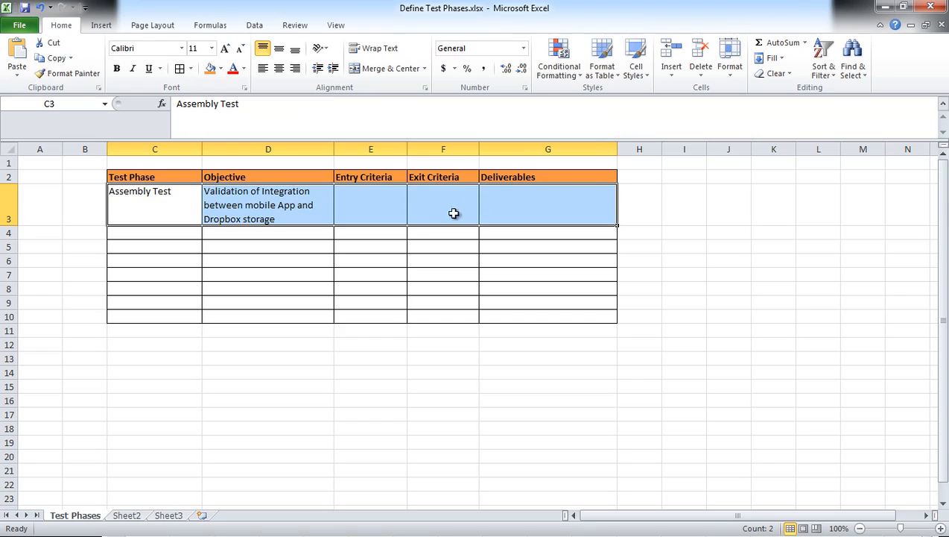
Widen the Entry Criteria and Exit Criteria columns
{"action": "left_click_drag", "start_coordinate": [407, 149], "coordinate": [440, 151]}
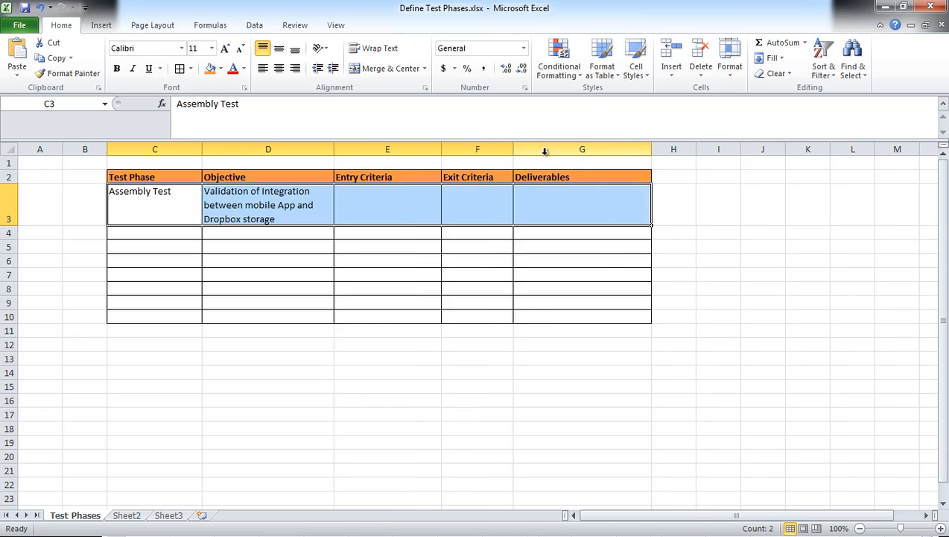
{"action": "left_click_drag", "start_coordinate": [513, 150], "coordinate": [584, 151]}
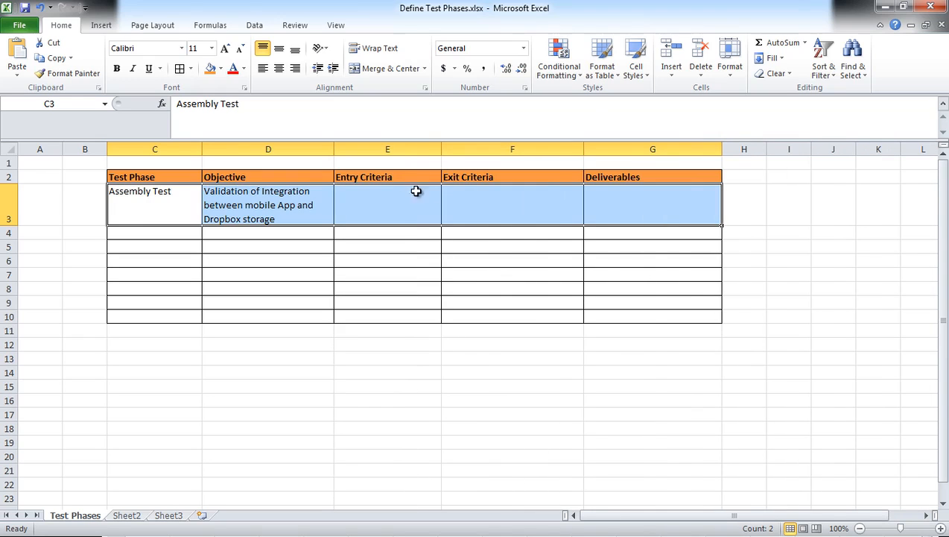
{"action": "left_click", "coordinate": [422, 216]}
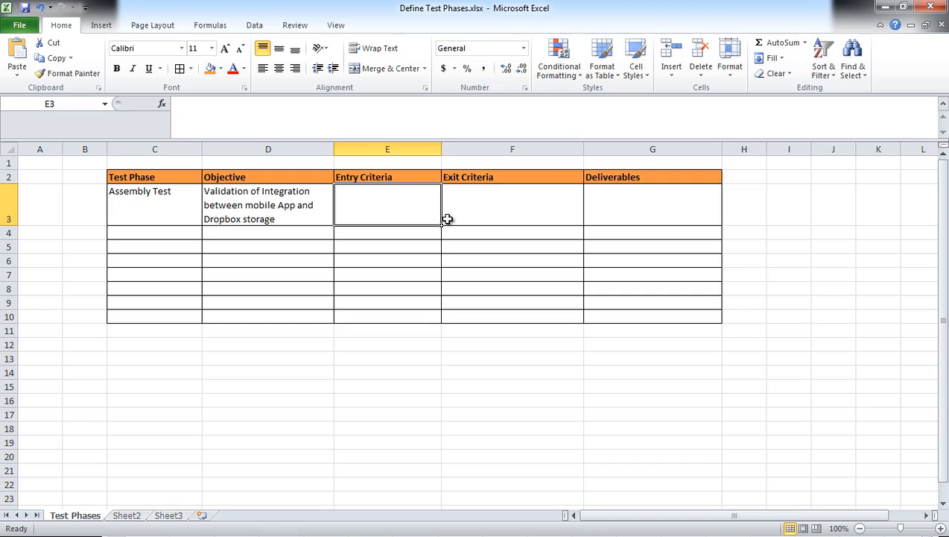
{"action": "left_click_drag", "start_coordinate": [442, 149], "coordinate": [457, 149]}
Enter "Mobile component needs to be developed" as the Assembly Test entry criterion in E3
{"action": "double_click", "coordinate": [395, 202]}
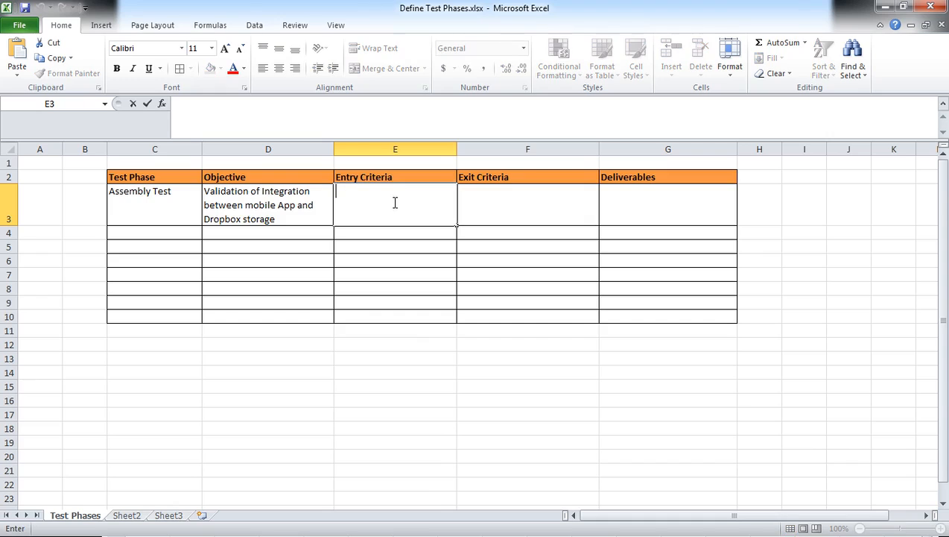
{"action": "type", "text": "Mobile component needs to be developer"}
{"action": "key", "text": "Return"}
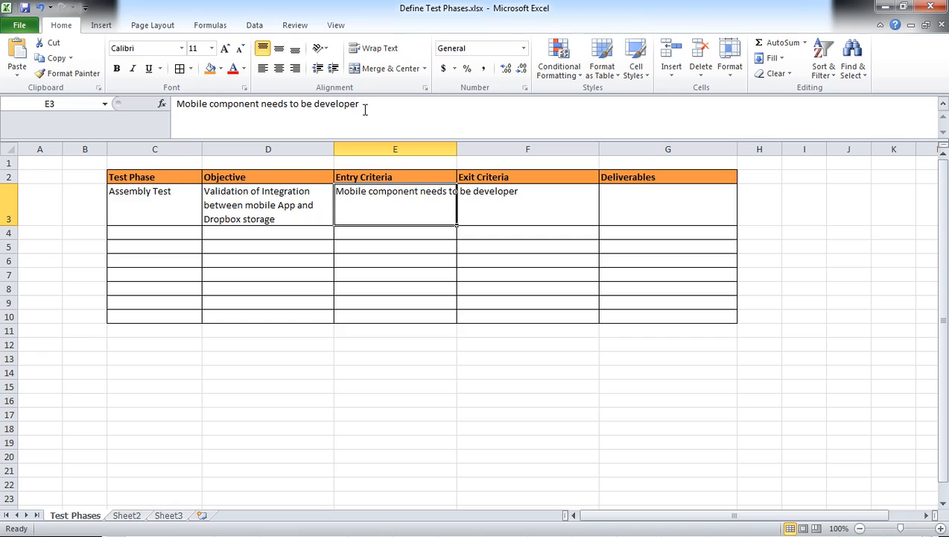
{"action": "left_click", "coordinate": [363, 104]}
{"action": "key", "text": "BackSpace"}
{"action": "type", "text": "d"}
{"action": "left_click", "coordinate": [339, 252]}
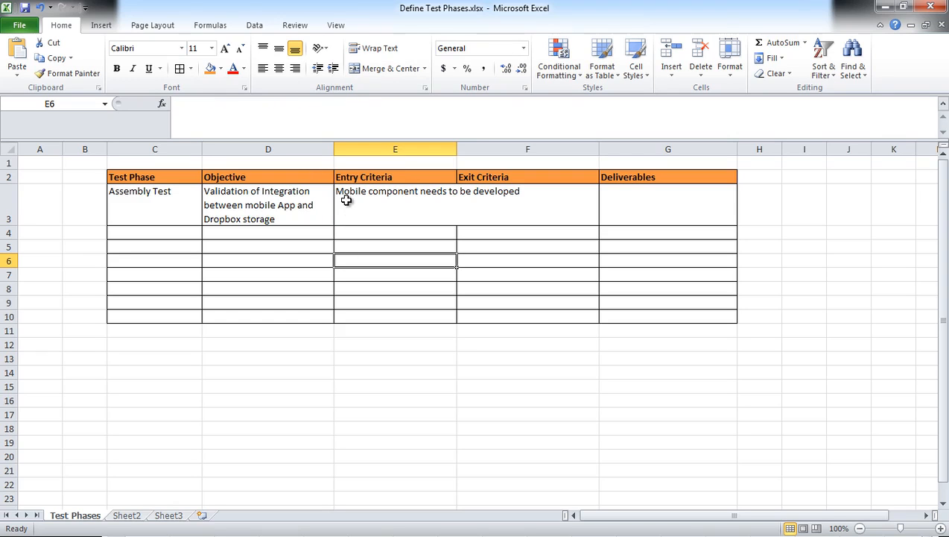
Add "Drop box account created" on a new line in the Assembly Test entry criteria in E3
{"action": "left_click", "coordinate": [347, 205]}
{"action": "left_click", "coordinate": [518, 192]}
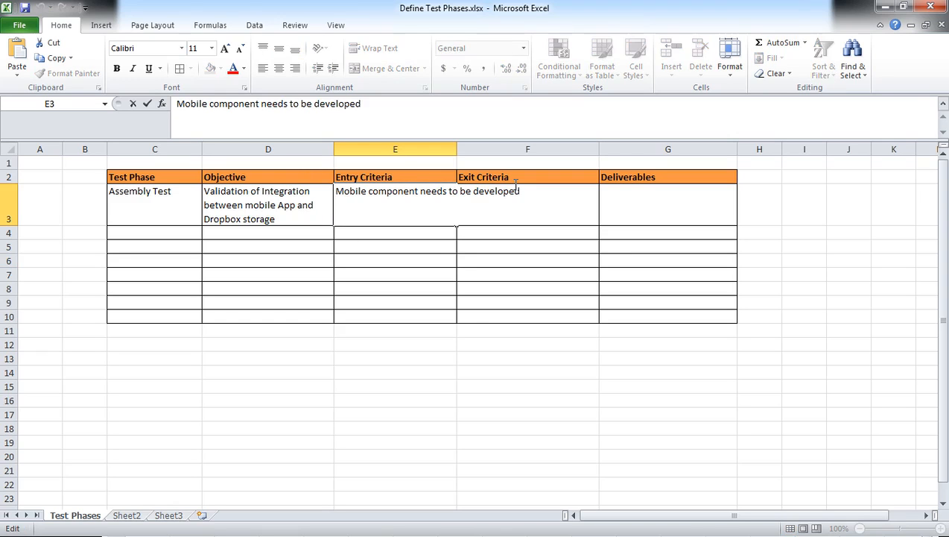
{"action": "key", "text": "Return"}
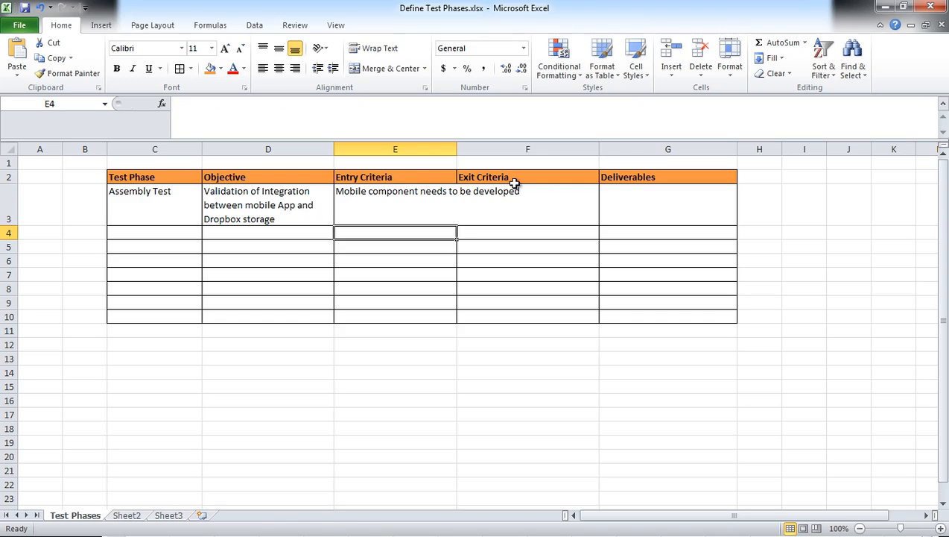
{"action": "double_click", "coordinate": [520, 193]}
{"action": "left_click", "coordinate": [422, 197]}
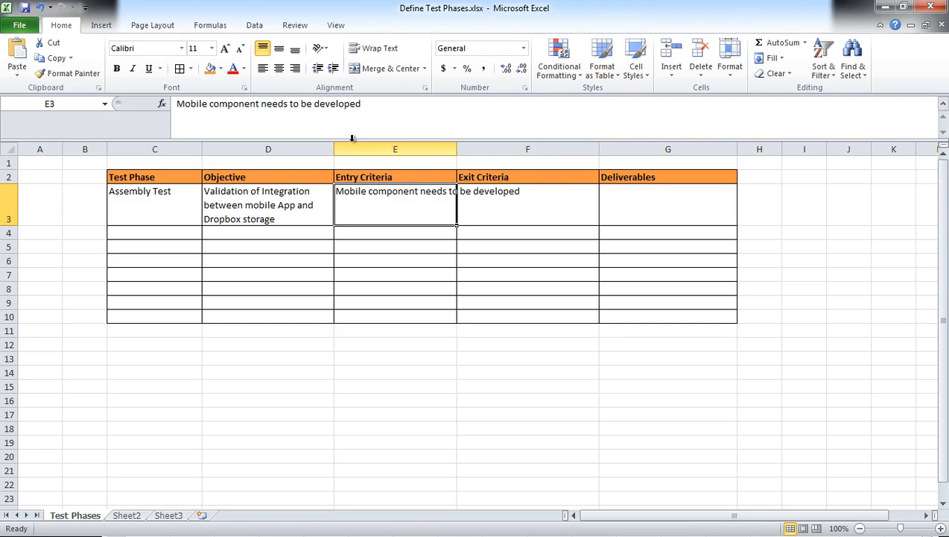
{"action": "left_click", "coordinate": [371, 105]}
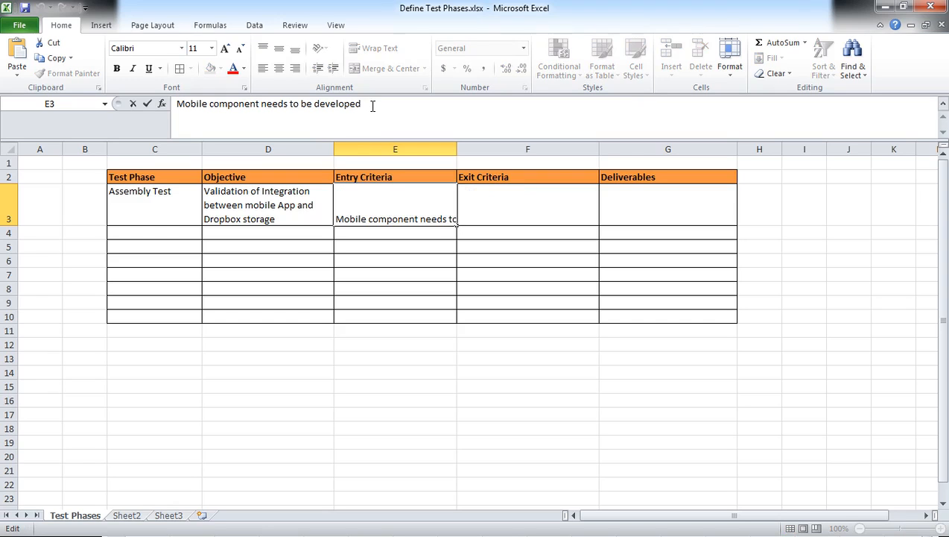
{"action": "key", "text": "alt+Return"}
{"action": "type", "text": "Drop box"}
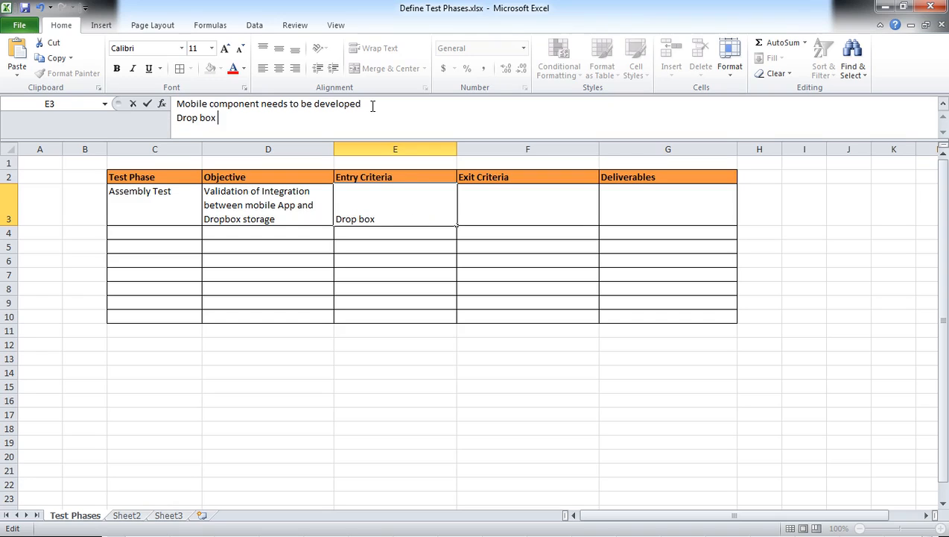
{"action": "type", "text": " account created"}
Add "Drop box account has read-write permission" as a further line of the Assembly Test entry criteria in E3
{"action": "key", "text": "alt+Return"}
{"action": "type", "text": "Drop box a"}
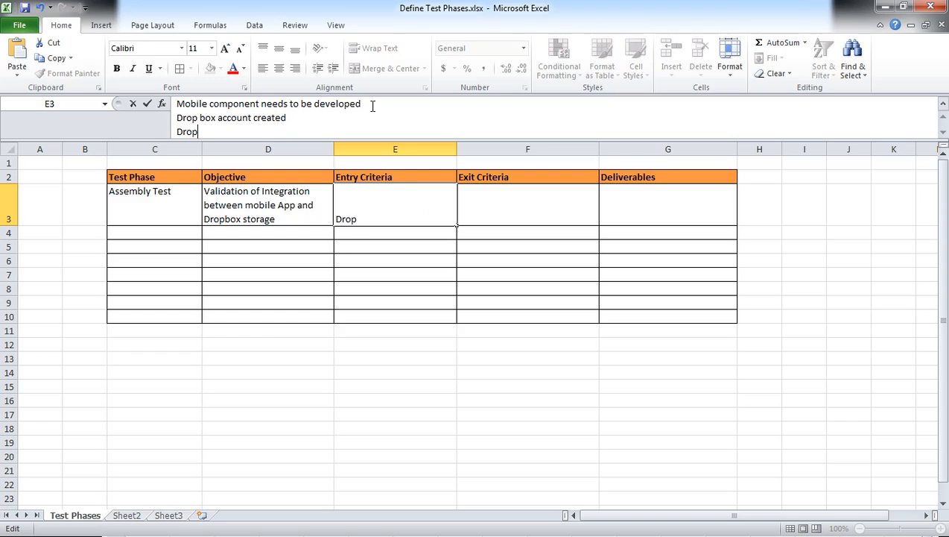
{"action": "type", "text": "ccount"}
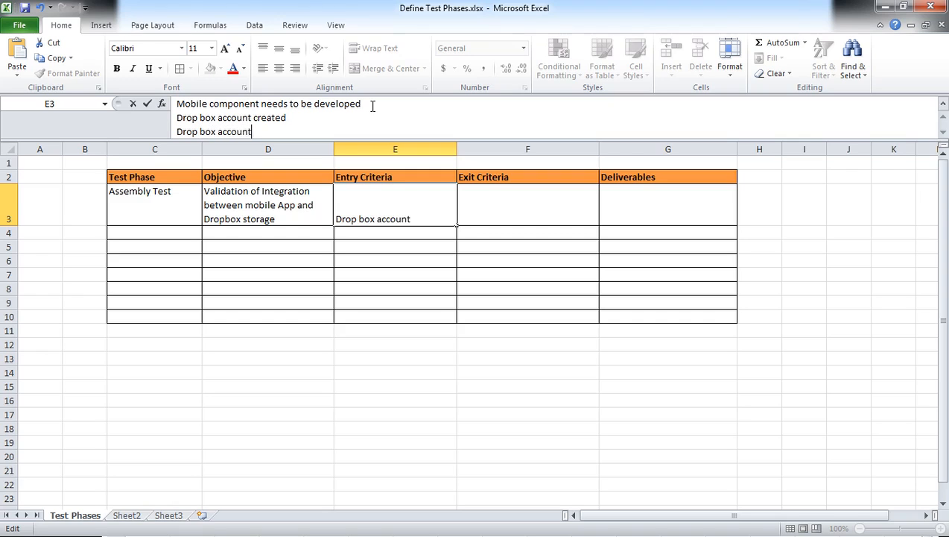
{"action": "type", "text": " has read-write permission"}
{"action": "key", "text": "Return"}
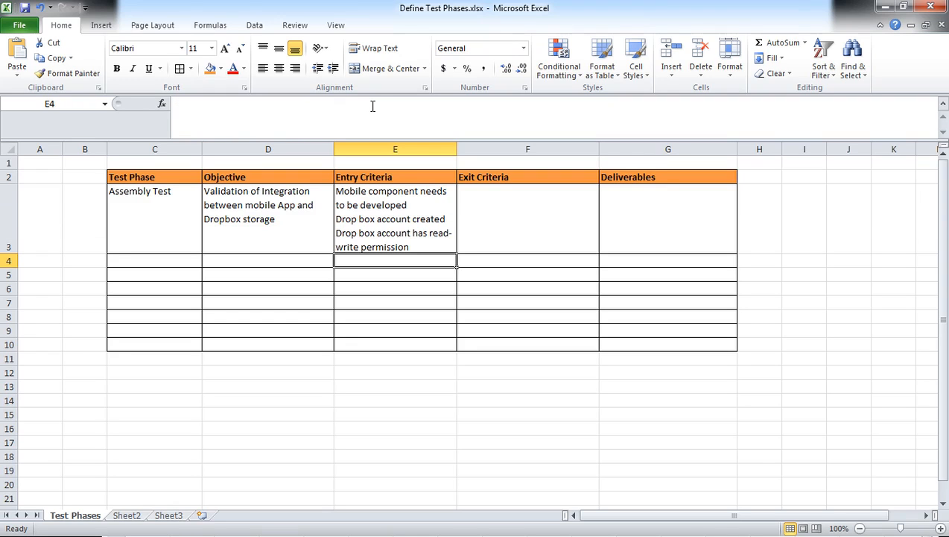
{"action": "left_click", "coordinate": [342, 191]}
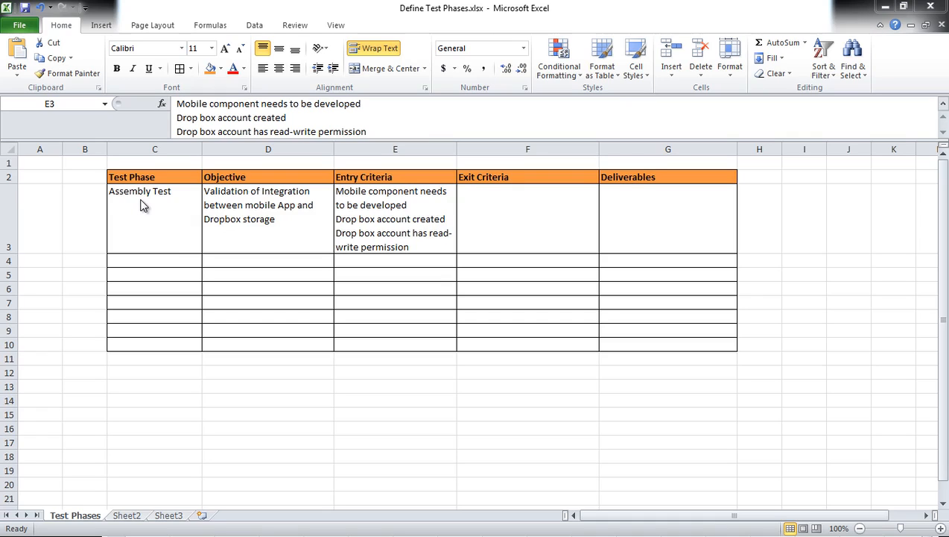
Enter "All test scenarios executed" and "All defects have been logged" on separate lines as the Assembly Test exit criteria in F3
{"action": "left_click", "coordinate": [485, 201]}
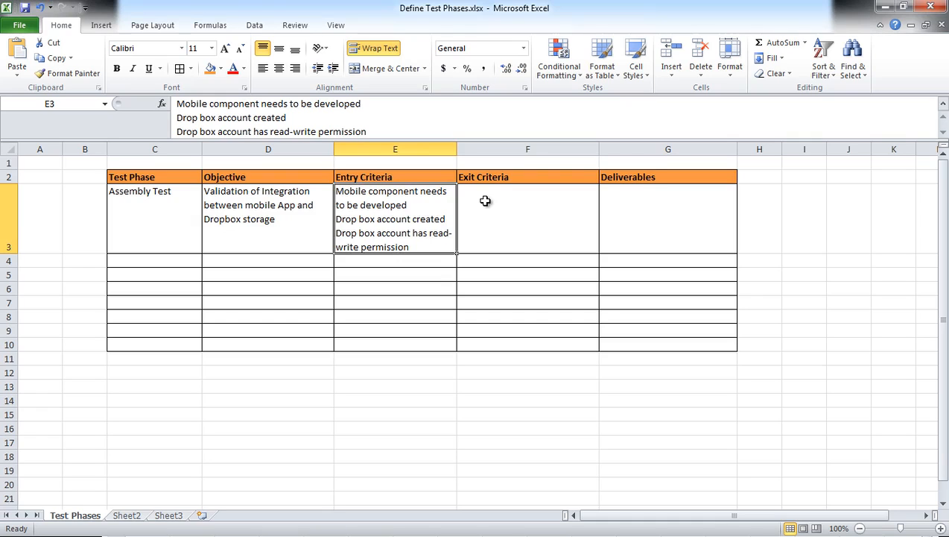
{"action": "left_click", "coordinate": [485, 201]}
{"action": "double_click", "coordinate": [486, 202]}
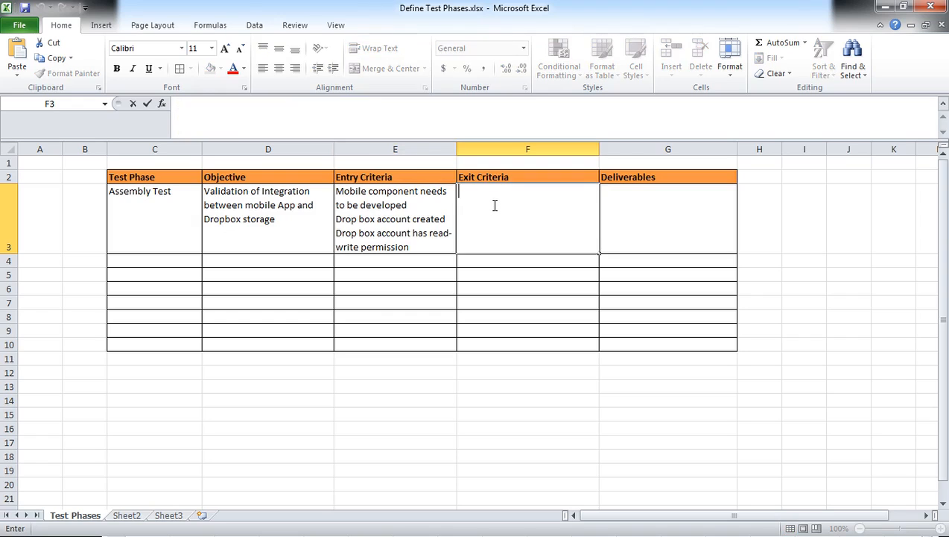
{"action": "type", "text": "All test scenarios"}
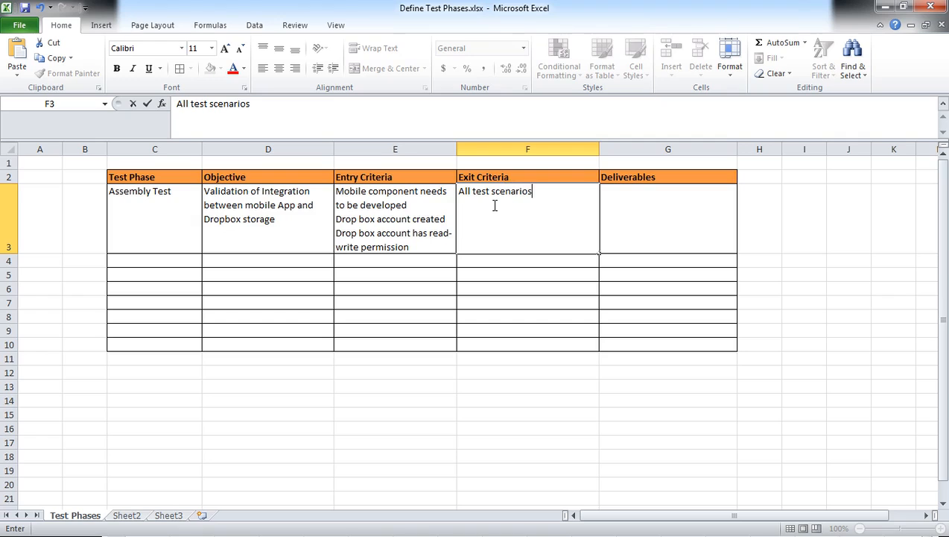
{"action": "type", "text": " executed"}
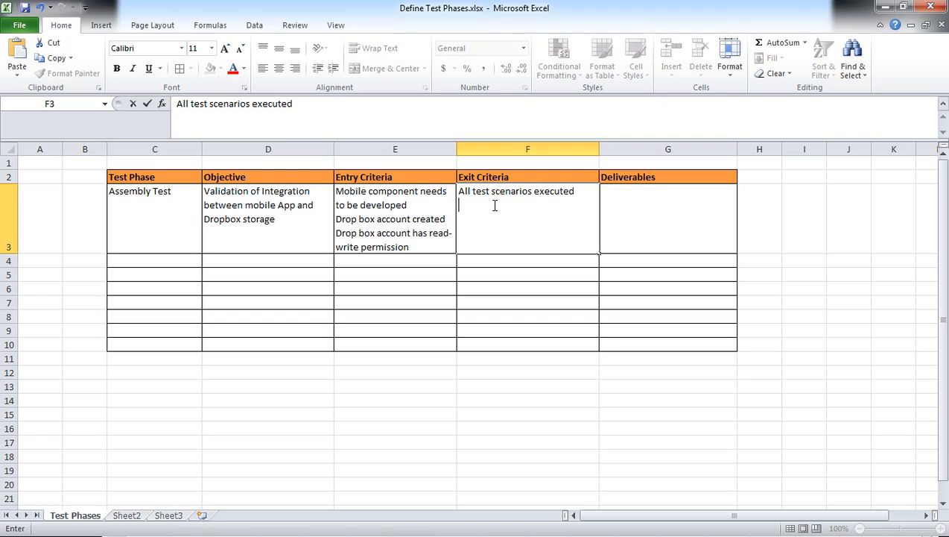
{"action": "type", "text": "All defects have been loogged in"}
{"action": "key", "text": "BackSpace"}
{"action": "key", "text": "BackSpace"}
{"action": "key", "text": "BackSpace"}
{"action": "key", "text": "Return"}
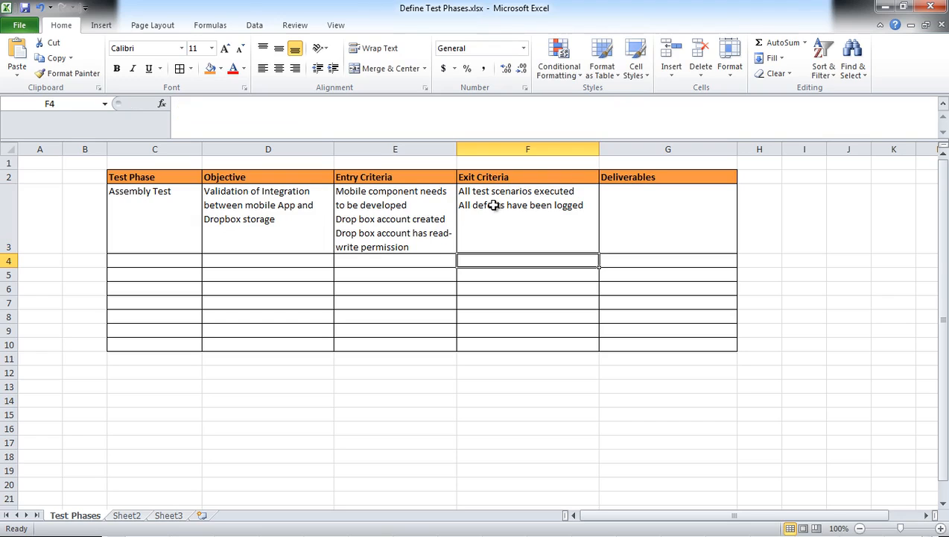
Add "All critical defects resolved" on a new line at the end of the exit criteria in F3
{"action": "double_click", "coordinate": [588, 206]}
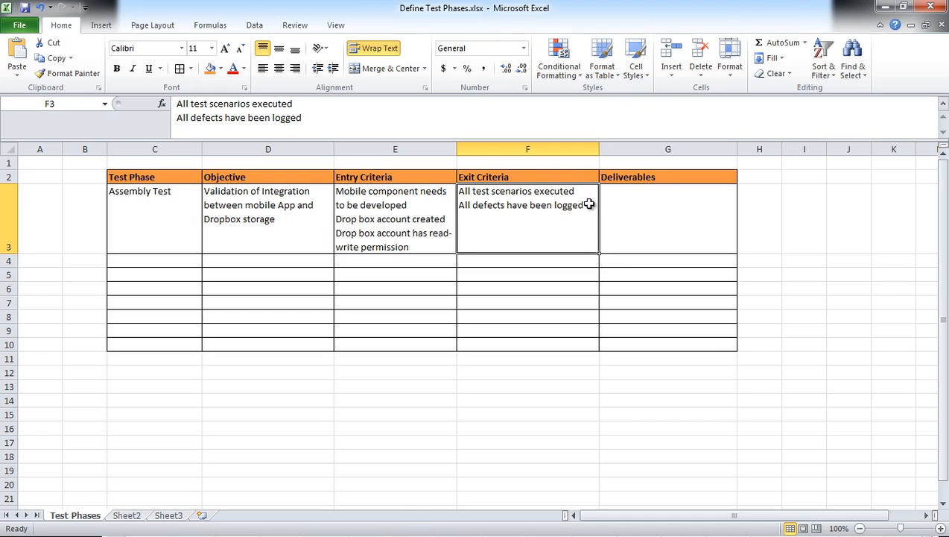
{"action": "key", "text": "alt+Return"}
{"action": "type", "text": "All critical "}
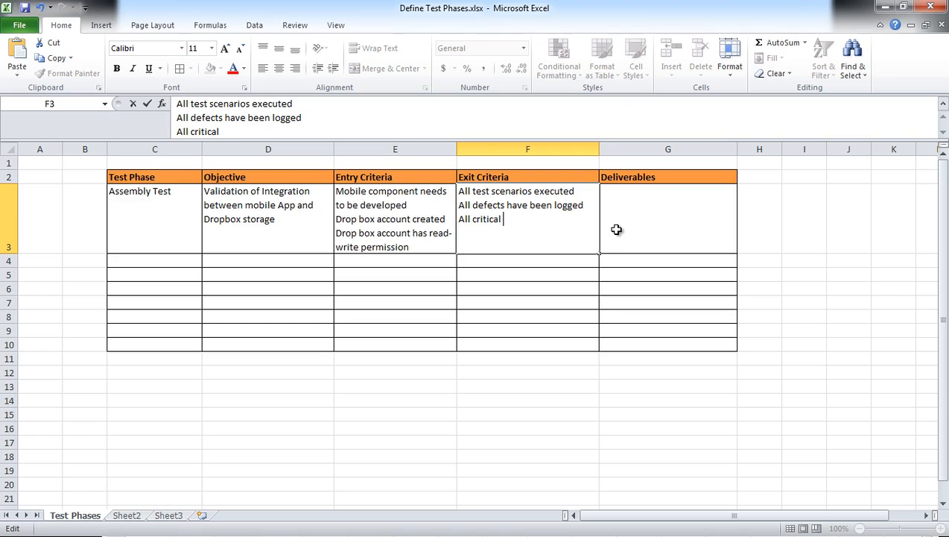
{"action": "type", "text": "defects resolved"}
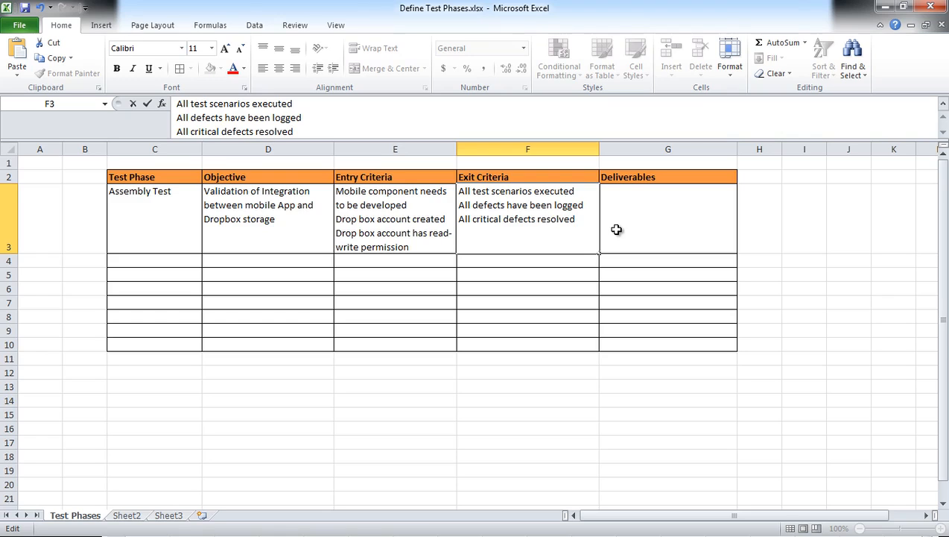
{"action": "left_click", "coordinate": [545, 259]}
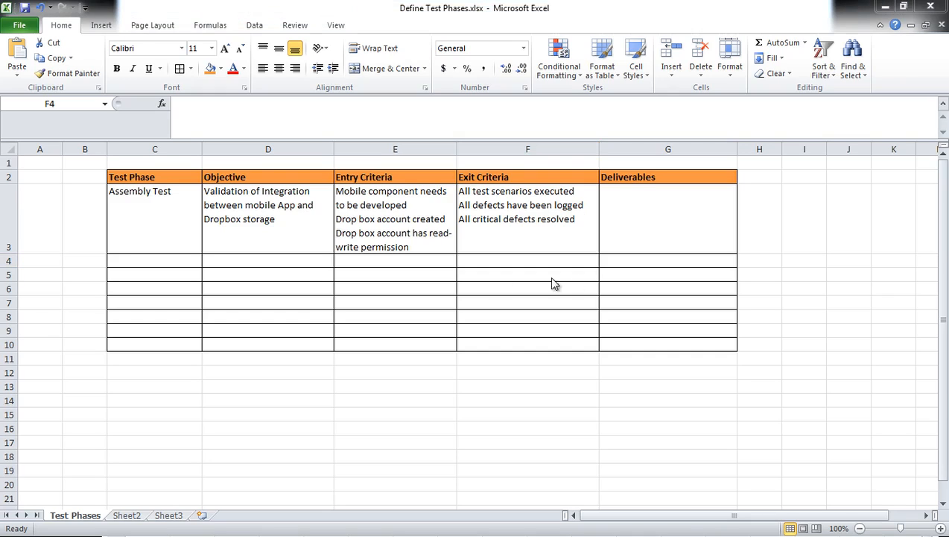
Enter "Test scripts" and "Issue Log" on separate lines as the Assembly Test deliverables in G3
{"action": "left_click", "coordinate": [632, 210]}
{"action": "double_click", "coordinate": [630, 206]}
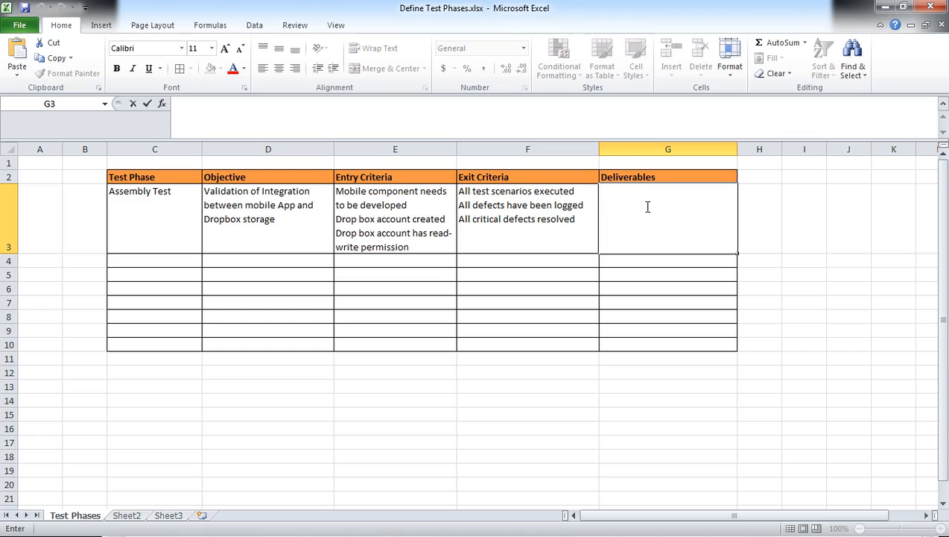
{"action": "type", "text": "Test scr"}
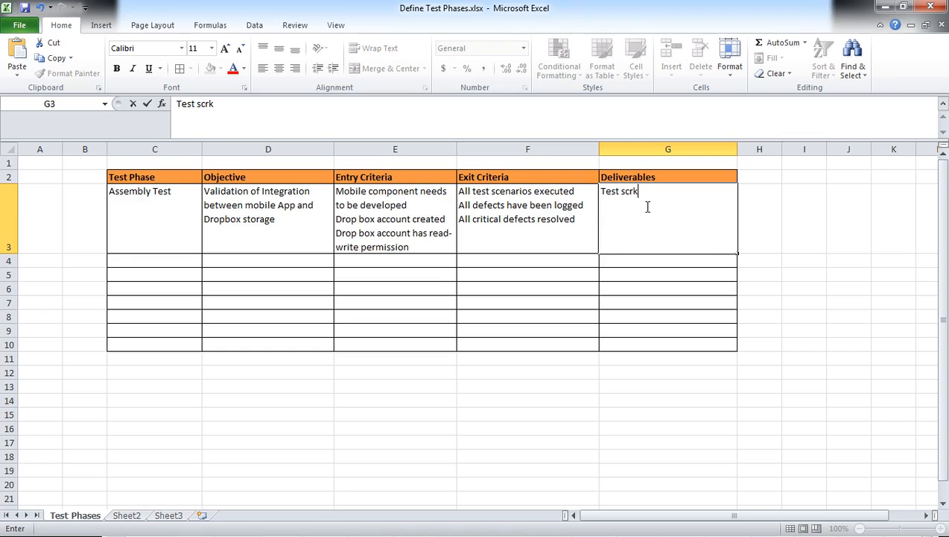
{"action": "key", "text": "BackSpace"}
{"action": "type", "text": "ripts"}
{"action": "key", "text": "alt+Return"}
{"action": "type", "text": "Issue Log"}
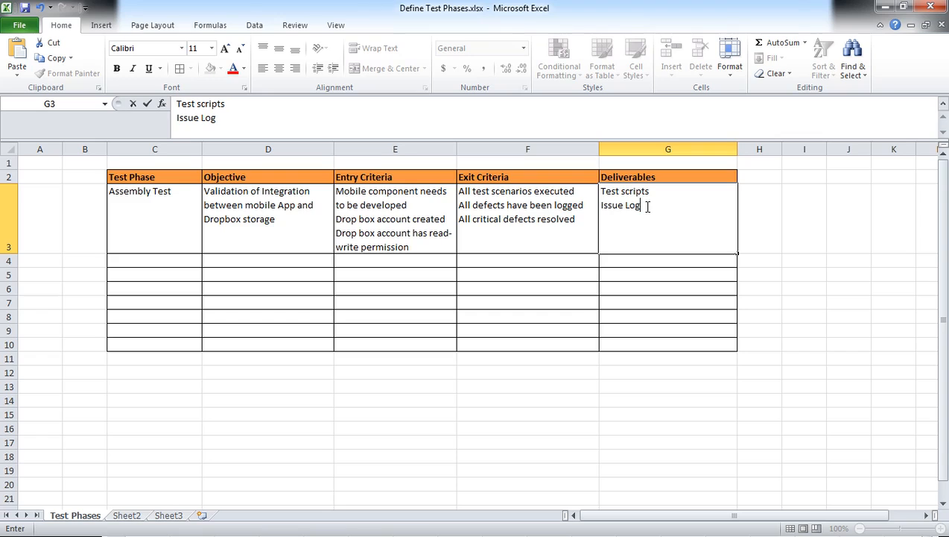
{"action": "left_click", "coordinate": [633, 276]}
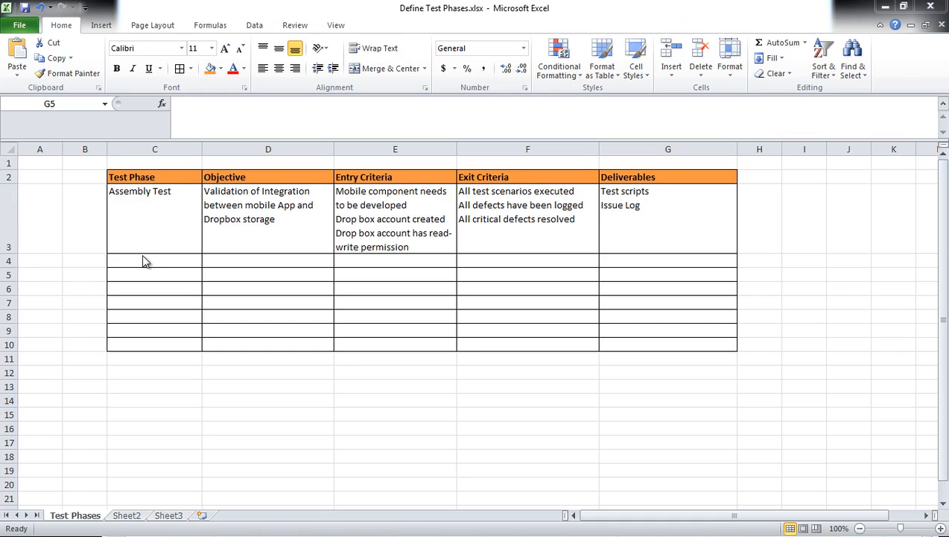
Enter "Application Product test" as the test phase in C4 and widen the Test Phase column to fit it
{"action": "left_click", "coordinate": [143, 257]}
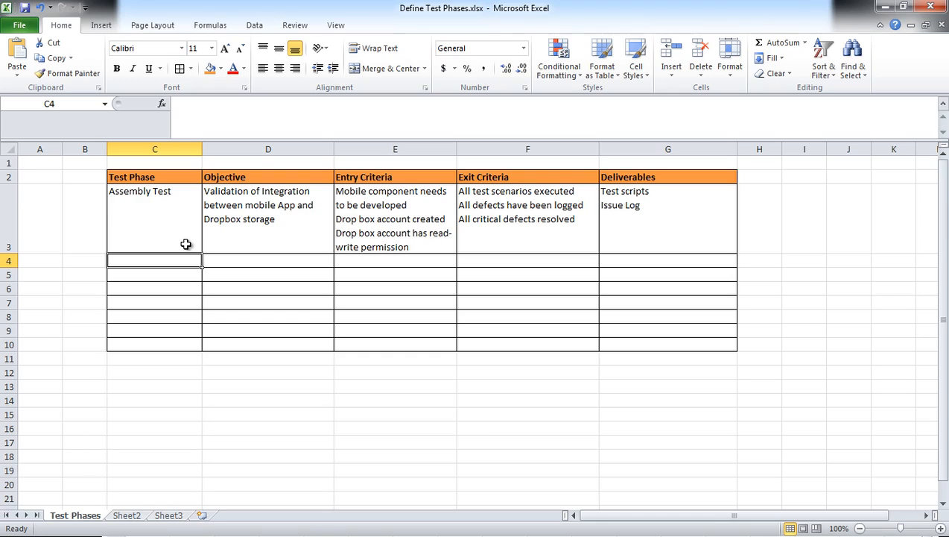
{"action": "type", "text": "A"}
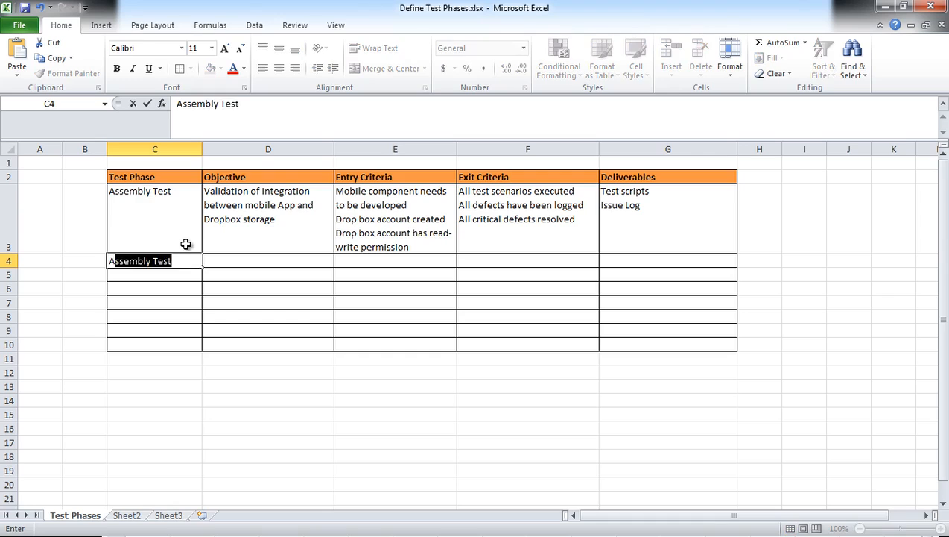
{"action": "type", "text": "pplication Product test"}
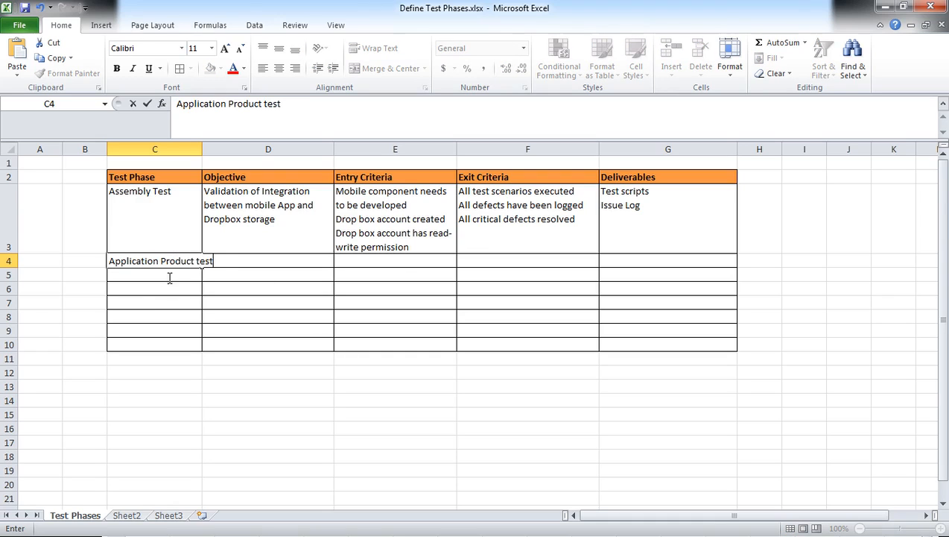
{"action": "left_click", "coordinate": [212, 149]}
{"action": "left_click_drag", "start_coordinate": [202, 149], "coordinate": [261, 154]}
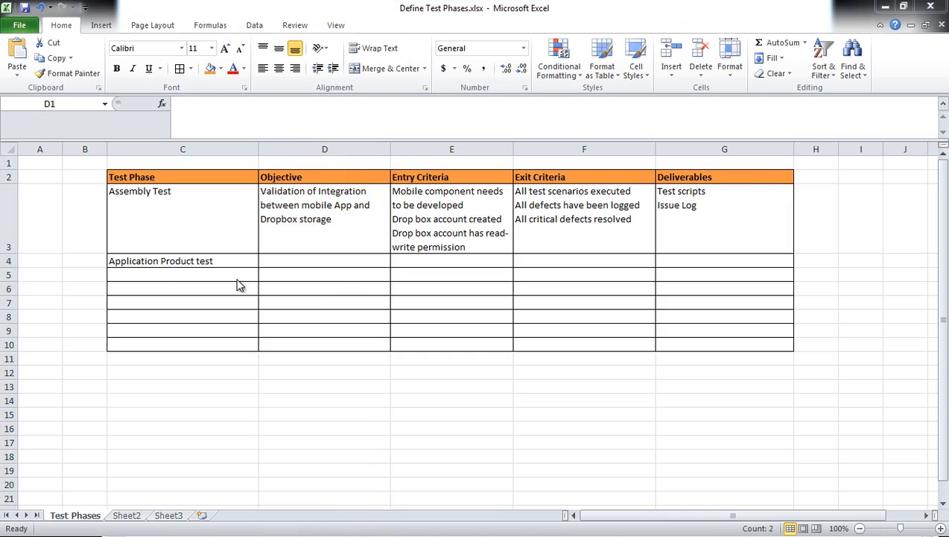
Enter "Integration test", "Performance test" and "Regression test" as the test phases in C5:C7
{"action": "left_click", "coordinate": [140, 273]}
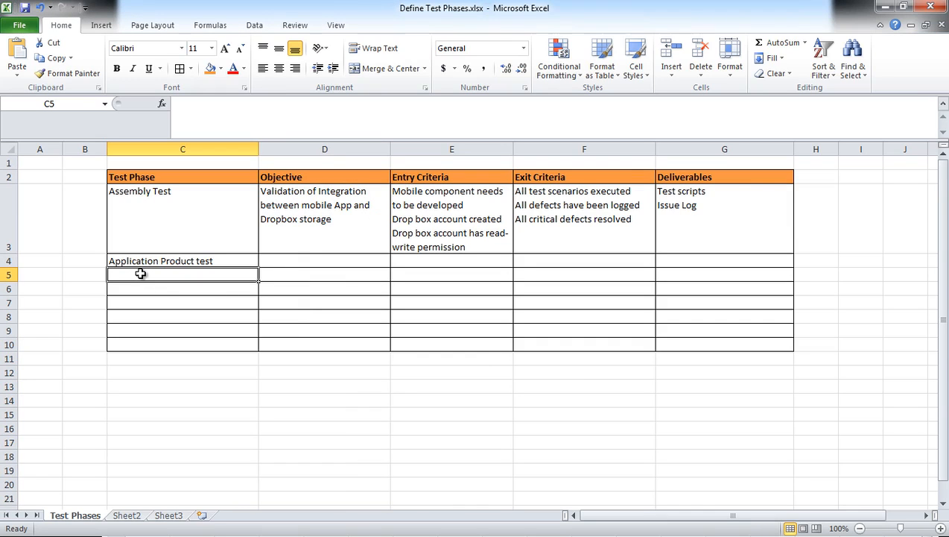
{"action": "type", "text": "Integrat"}
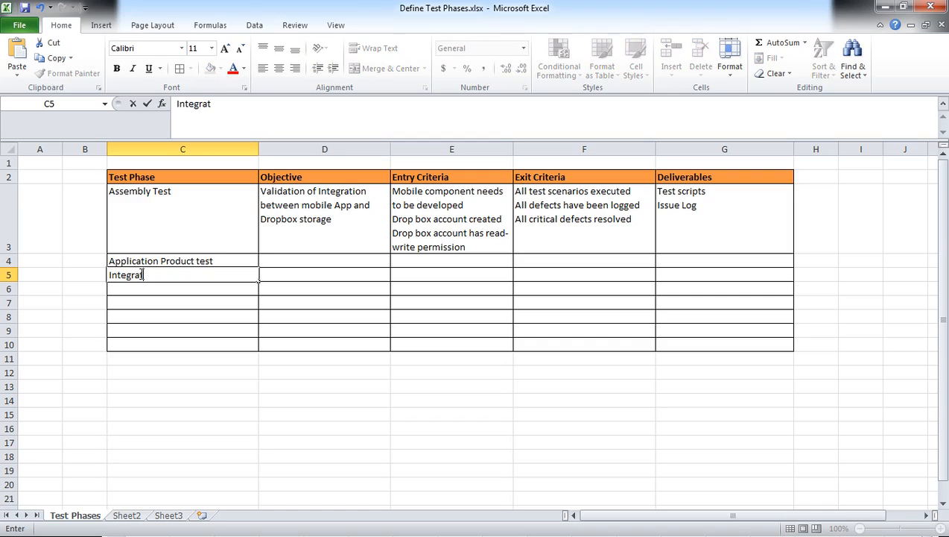
{"action": "type", "text": "ion test"}
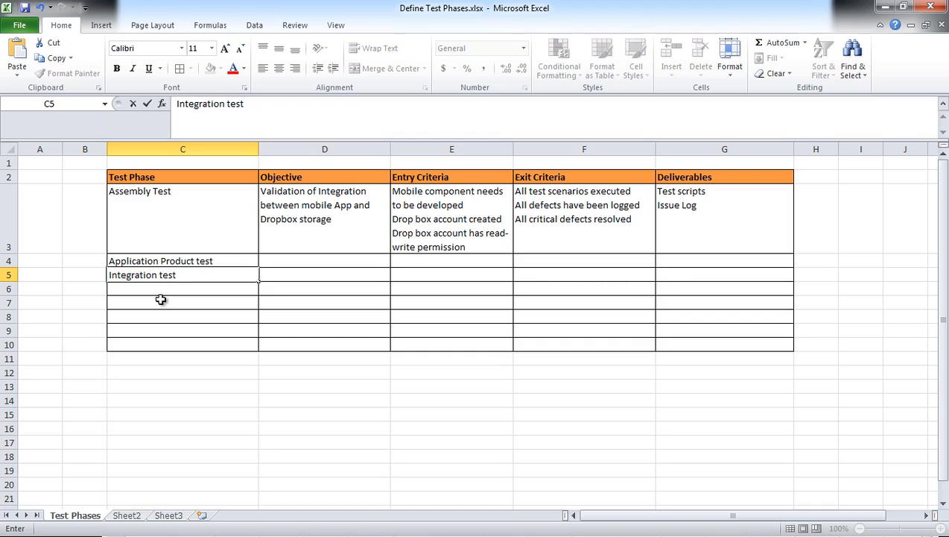
{"action": "key", "text": "Return"}
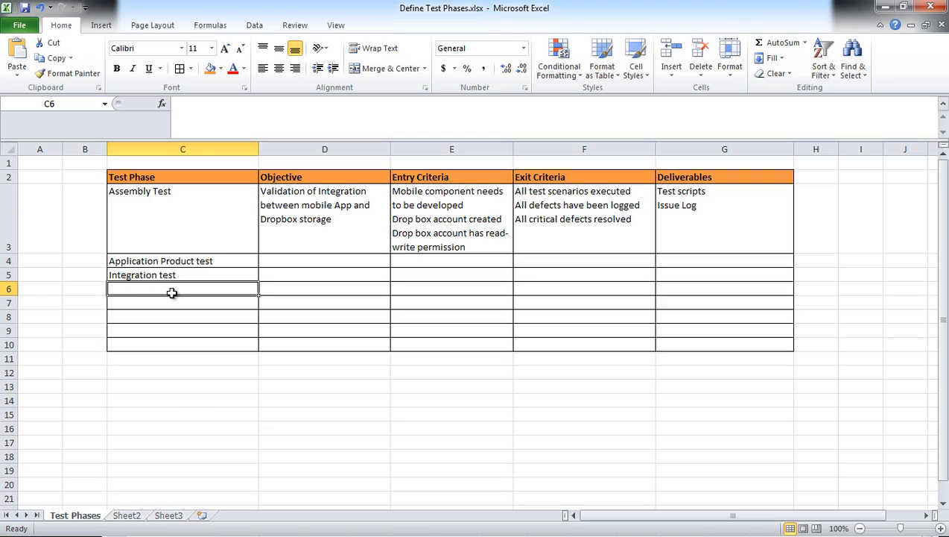
{"action": "type", "text": "P"}
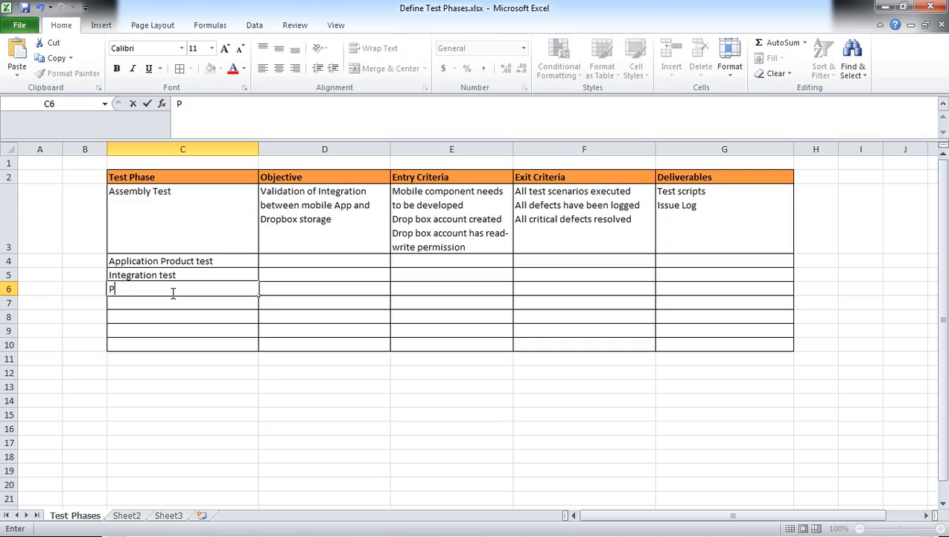
{"action": "type", "text": "erformance test"}
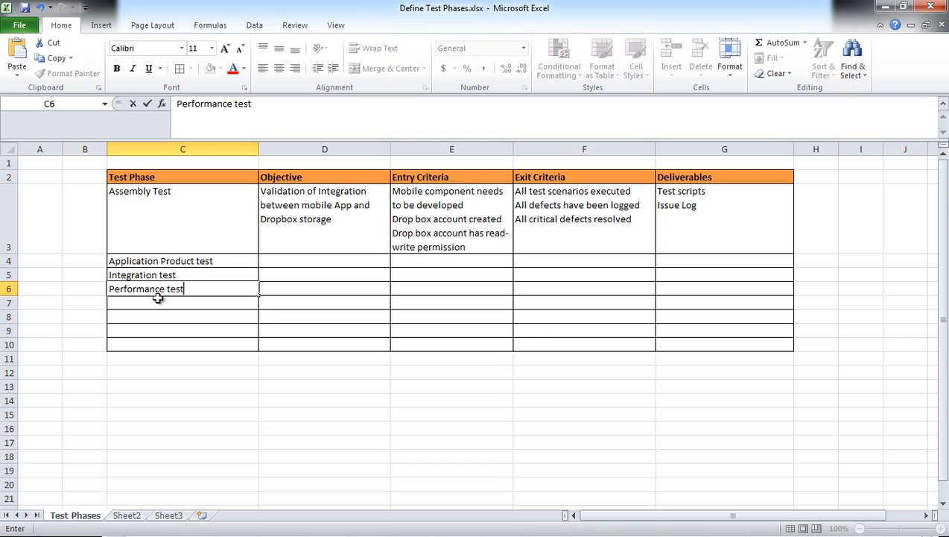
{"action": "left_click", "coordinate": [158, 300]}
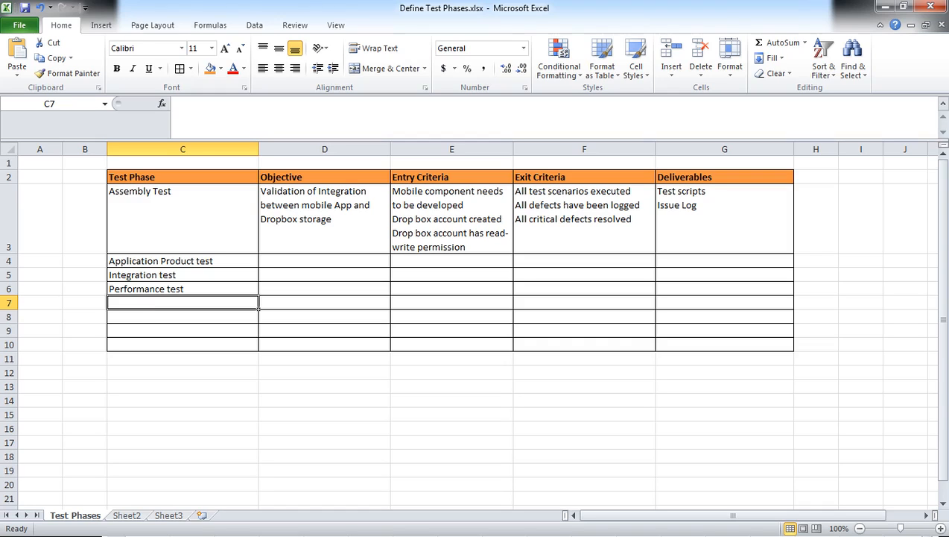
{"action": "type", "text": "Regression test"}
{"action": "left_click", "coordinate": [154, 318]}
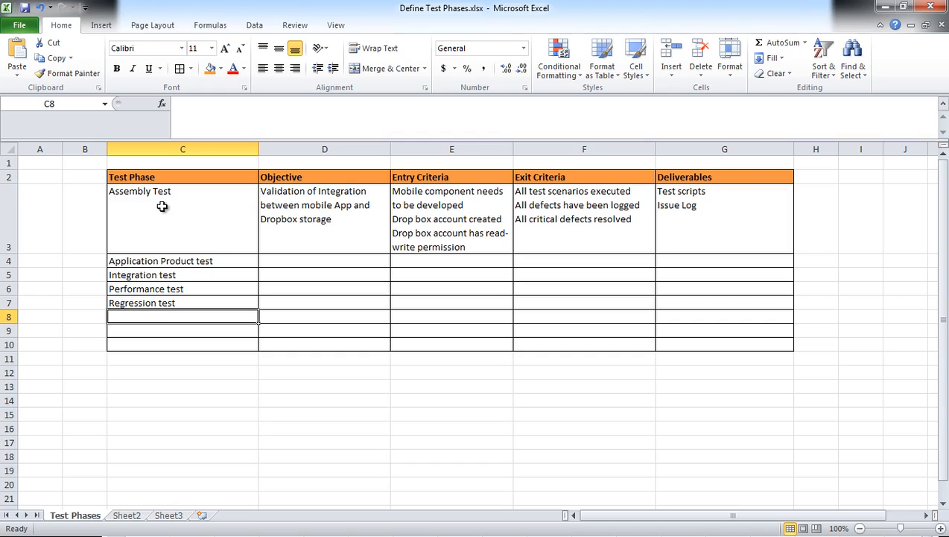
{"action": "left_click", "coordinate": [153, 262]}
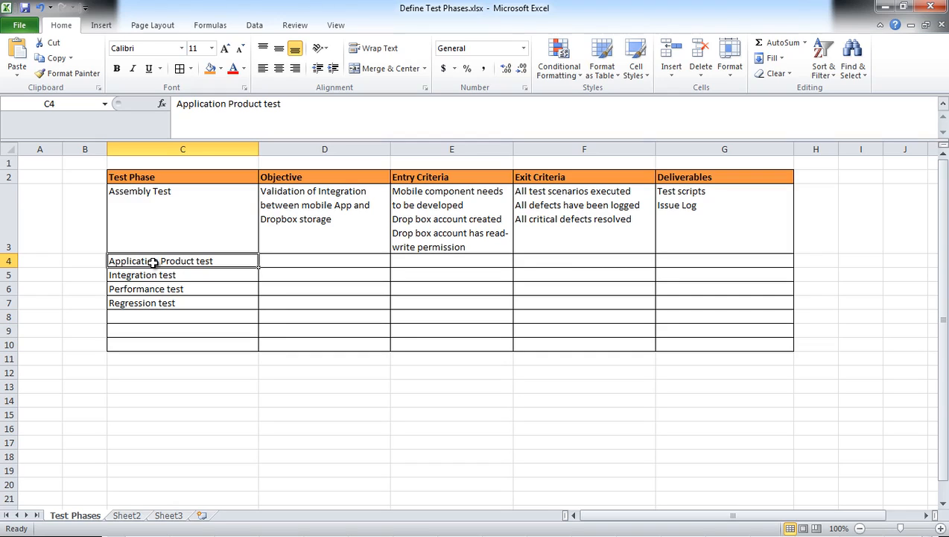
{"action": "left_click_drag", "start_coordinate": [154, 274], "coordinate": [155, 259]}
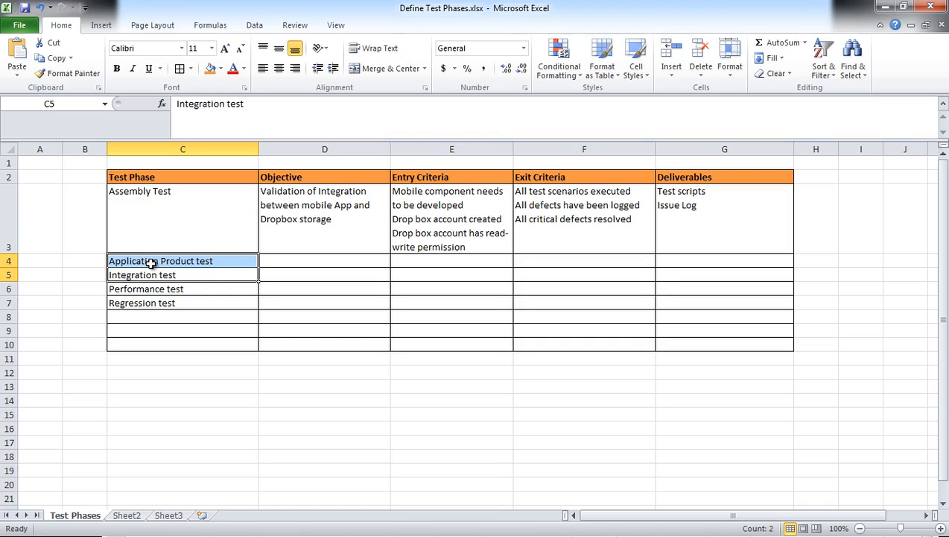
{"action": "left_click_drag", "start_coordinate": [149, 276], "coordinate": [149, 263]}
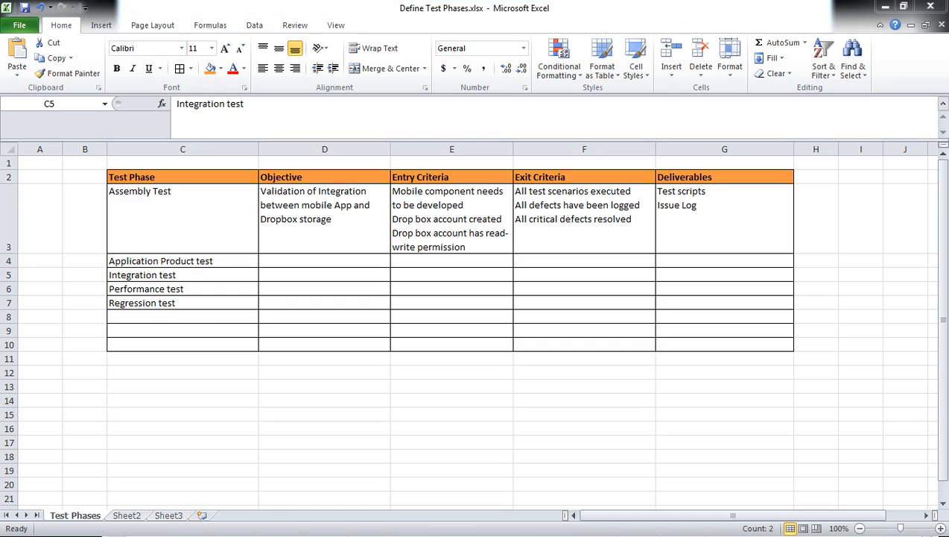
Enter "Vadlidation of product requirement met" as the Application Product test objective in D4
{"action": "left_click", "coordinate": [271, 260]}
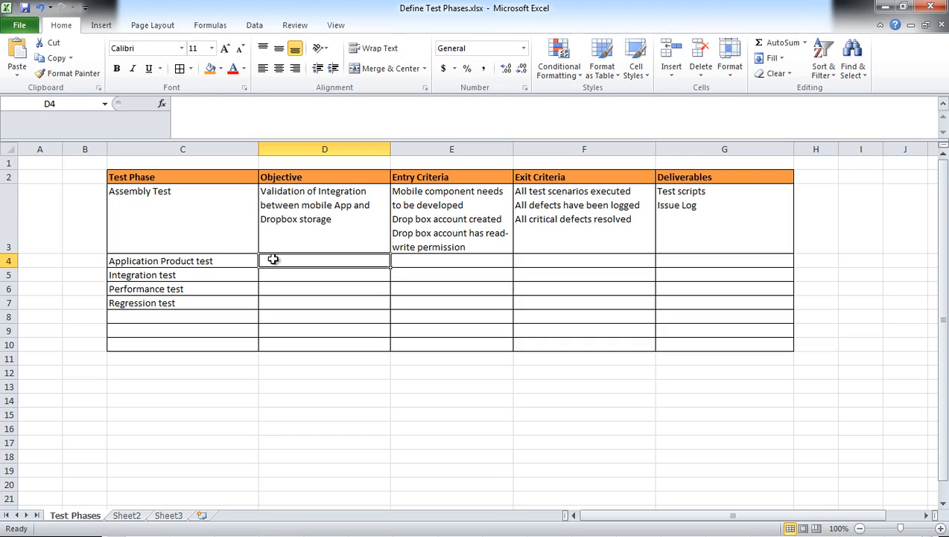
{"action": "type", "text": "Vadlidation of prod"}
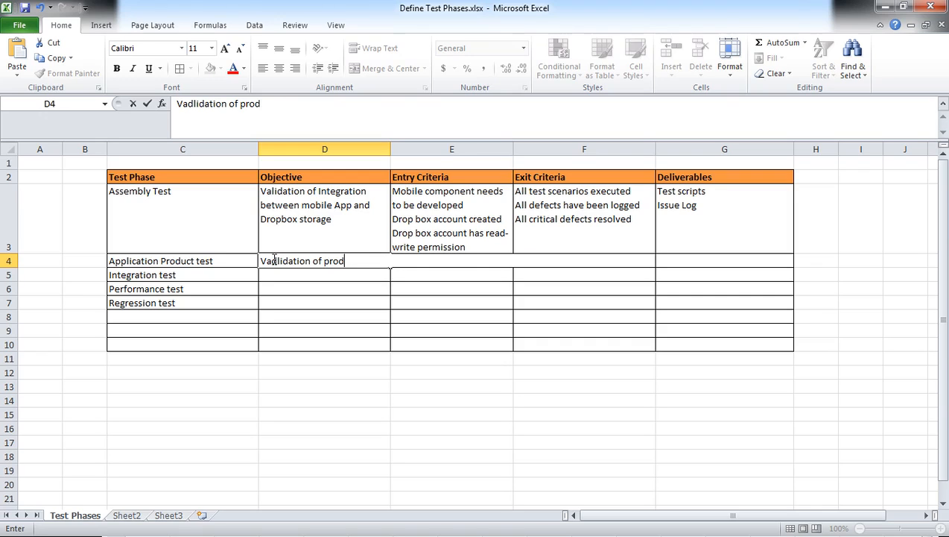
{"action": "type", "text": "uct requirement"}
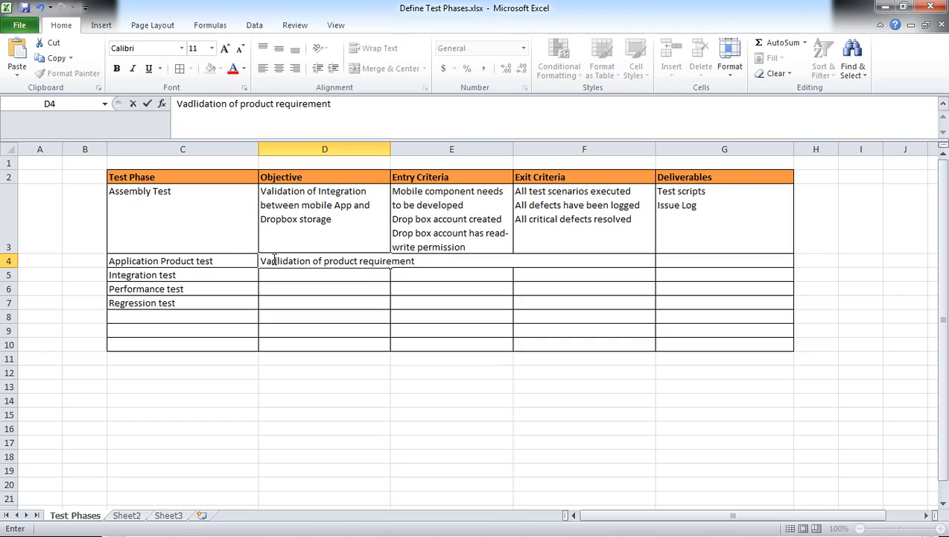
{"action": "type", "text": " met"}
Reword the objective in D4 to "Vadlidation that product requirement are met" and wrap its text
{"action": "left_click_drag", "start_coordinate": [318, 262], "coordinate": [322, 261]}
{"action": "key", "text": "BackSpace"}
{"action": "key", "text": "BackSpace"}
{"action": "type", "text": "that"}
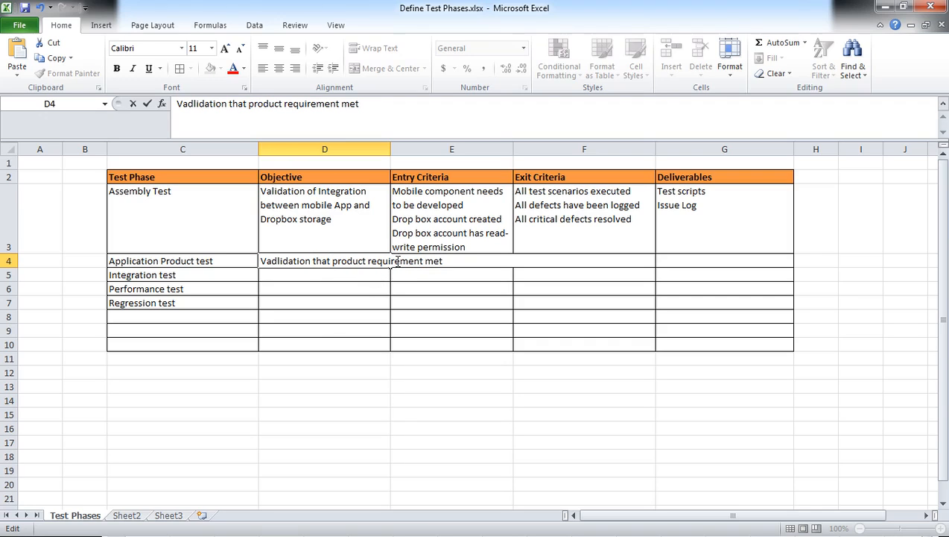
{"action": "left_click", "coordinate": [426, 262]}
{"action": "type", "text": "are"}
{"action": "left_click", "coordinate": [417, 287]}
{"action": "left_click", "coordinate": [384, 273]}
{"action": "left_click", "coordinate": [373, 260]}
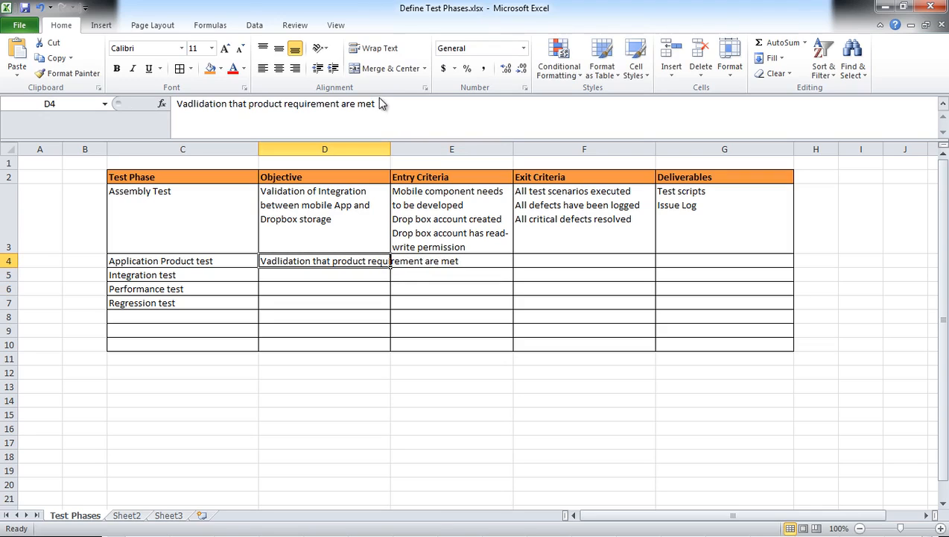
{"action": "left_click", "coordinate": [378, 49]}
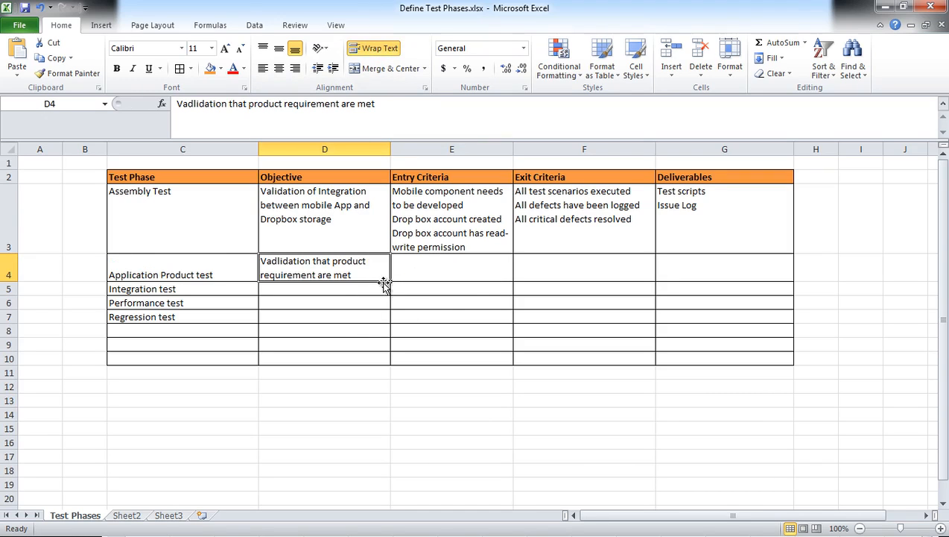
Enter "All application components developed" as the Application Product test entry criteria in E4
{"action": "left_click", "coordinate": [430, 271]}
{"action": "type", "text": "All"}
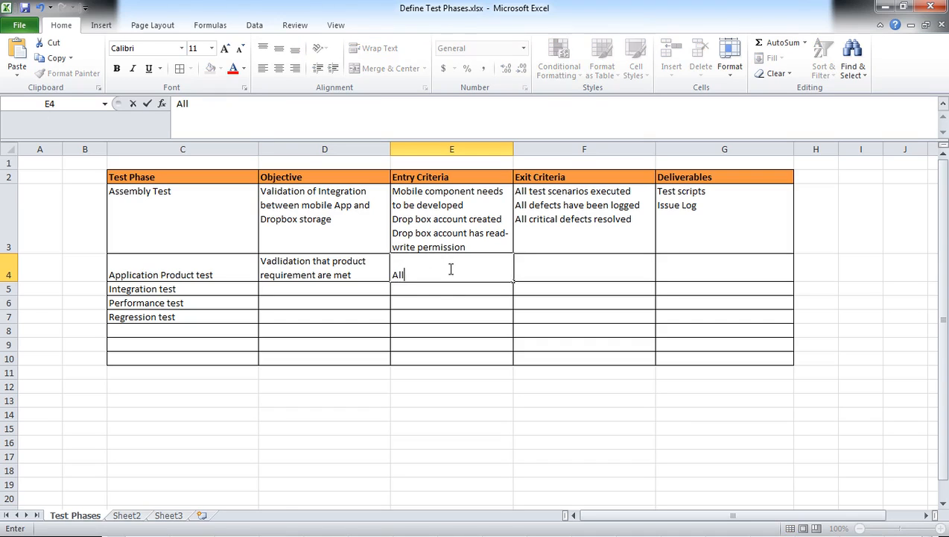
{"action": "type", "text": " application components developed"}
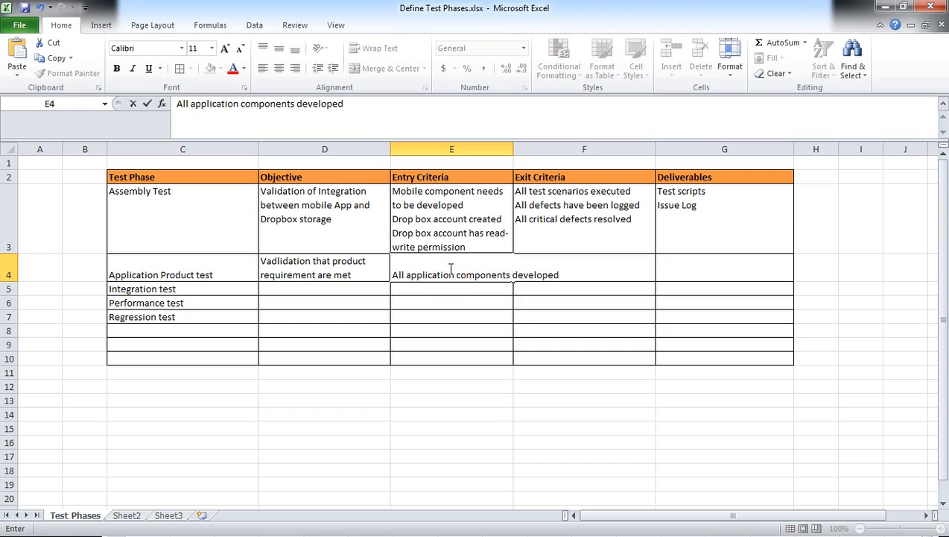
{"action": "left_click", "coordinate": [450, 301]}
{"action": "left_click", "coordinate": [437, 269]}
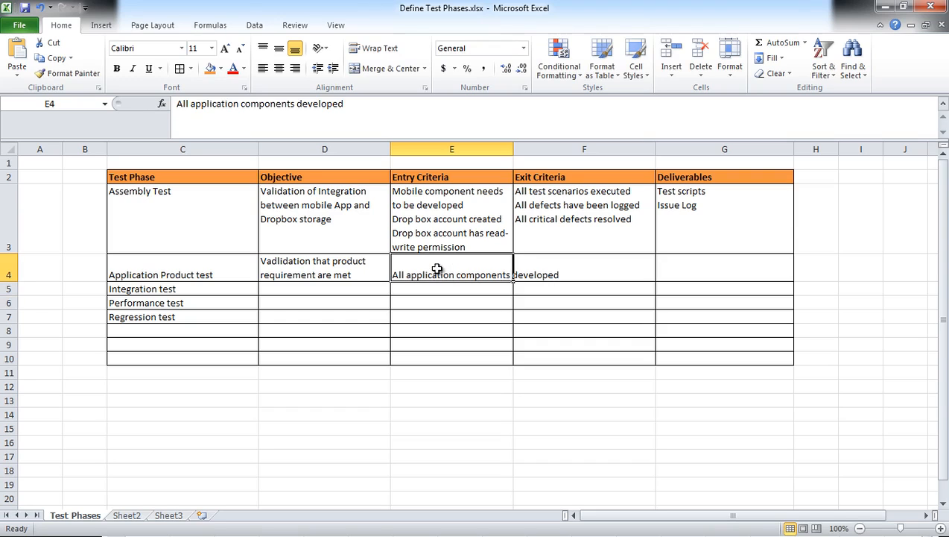
Top-align and wrap the text in E4, and turn on text wrapping for the table body C3:G10
{"action": "left_click", "coordinate": [263, 48]}
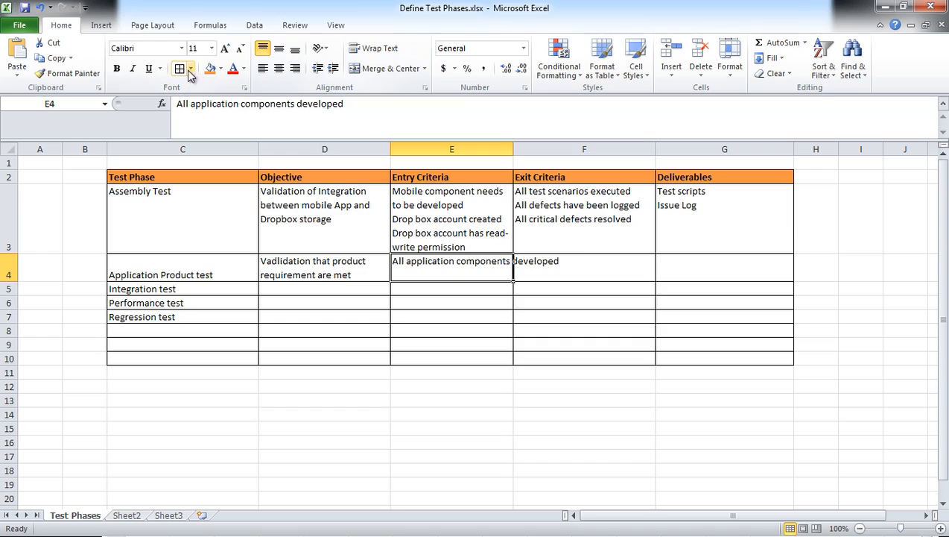
{"action": "left_click", "coordinate": [384, 49]}
{"action": "left_click_drag", "start_coordinate": [182, 206], "coordinate": [766, 354]}
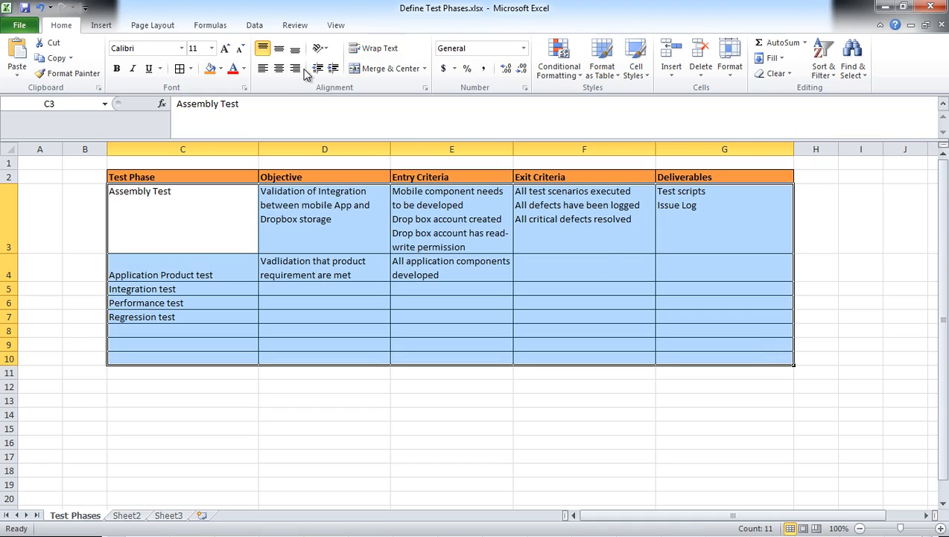
{"action": "left_click", "coordinate": [372, 48]}
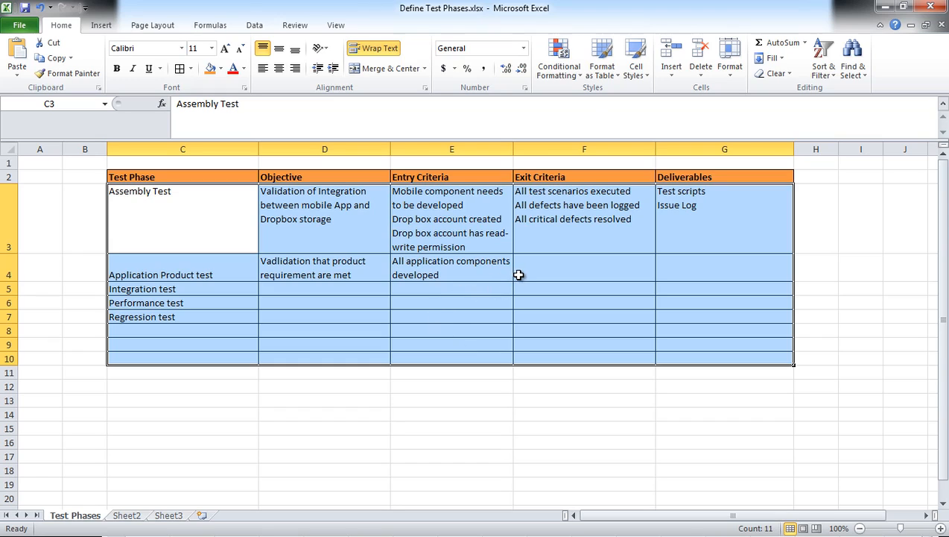
Copy the Assembly Test exit criteria from F3 into F4 for the Application Product test
{"action": "left_click", "coordinate": [531, 194]}
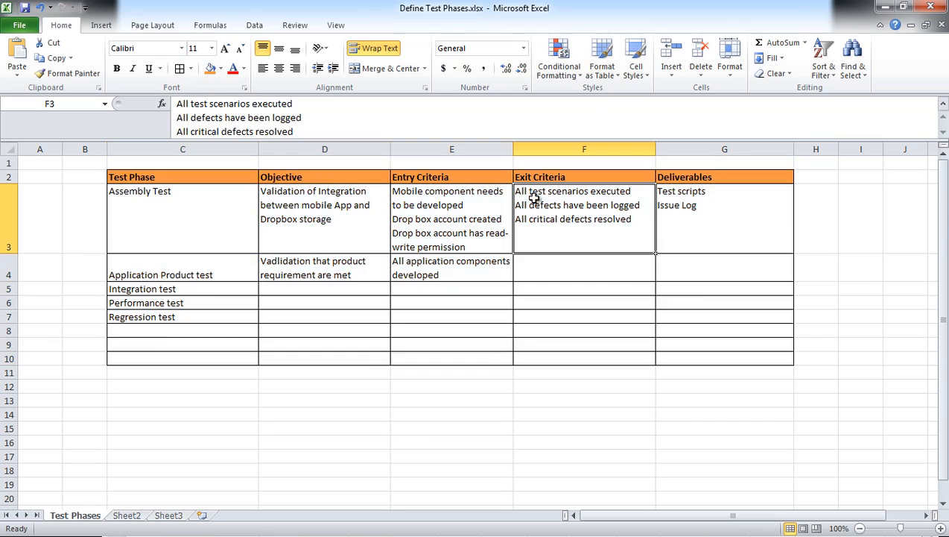
{"action": "key", "text": "ctrl+c"}
{"action": "left_click", "coordinate": [550, 261]}
{"action": "key", "text": "ctrl+v"}
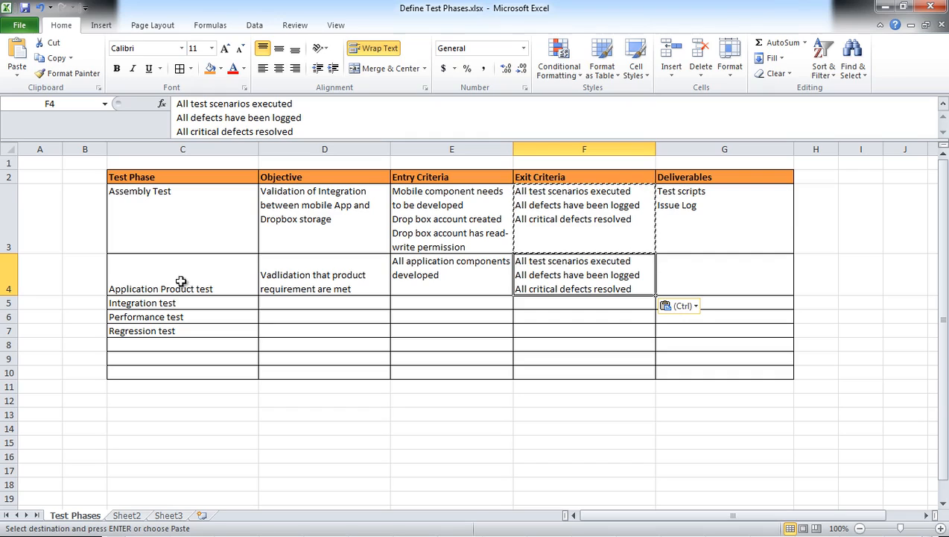
Copy the Assembly Test deliverables from G3 into G4 and save the workbook
{"action": "left_click", "coordinate": [700, 270]}
{"action": "left_click", "coordinate": [695, 215]}
{"action": "key", "text": "ctrl+c"}
{"action": "left_click", "coordinate": [692, 266]}
{"action": "key", "text": "ctrl+v"}
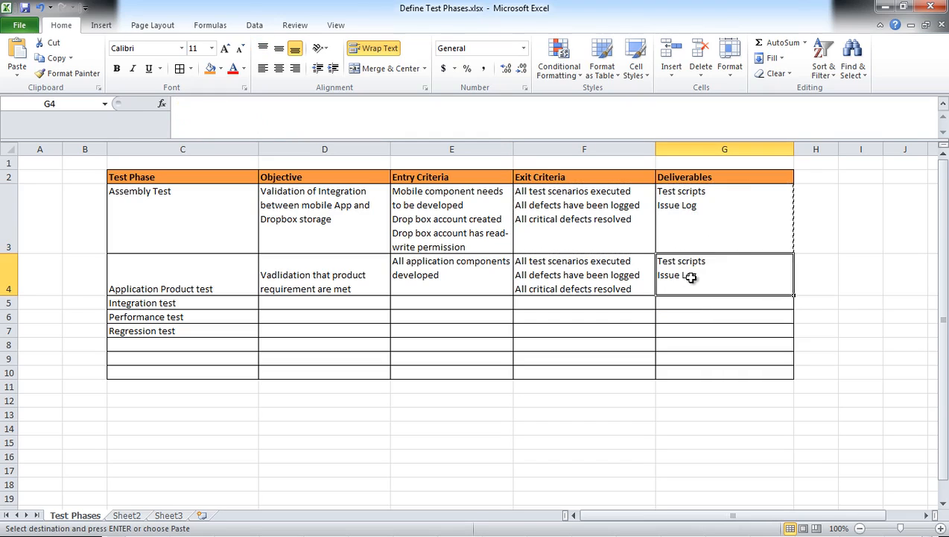
{"action": "key", "text": "Down"}
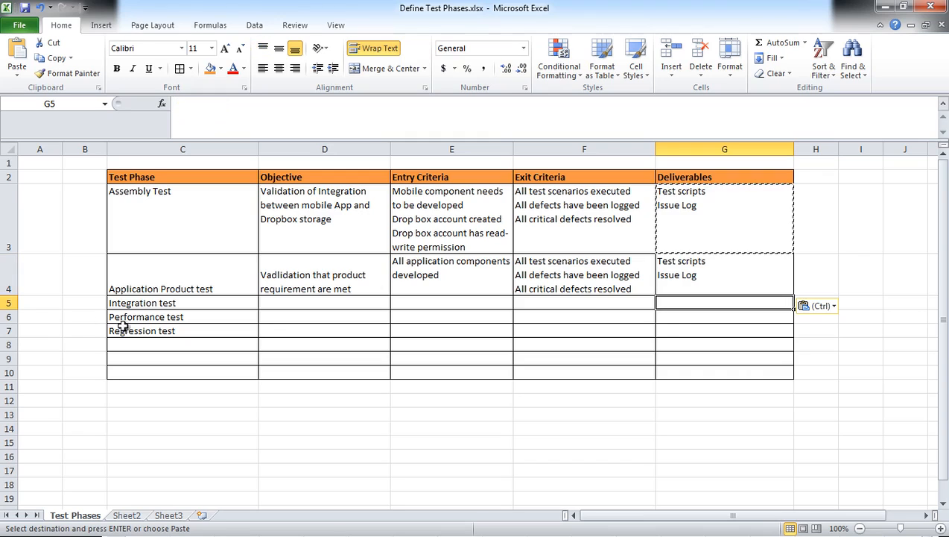
{"action": "left_click", "coordinate": [24, 8]}
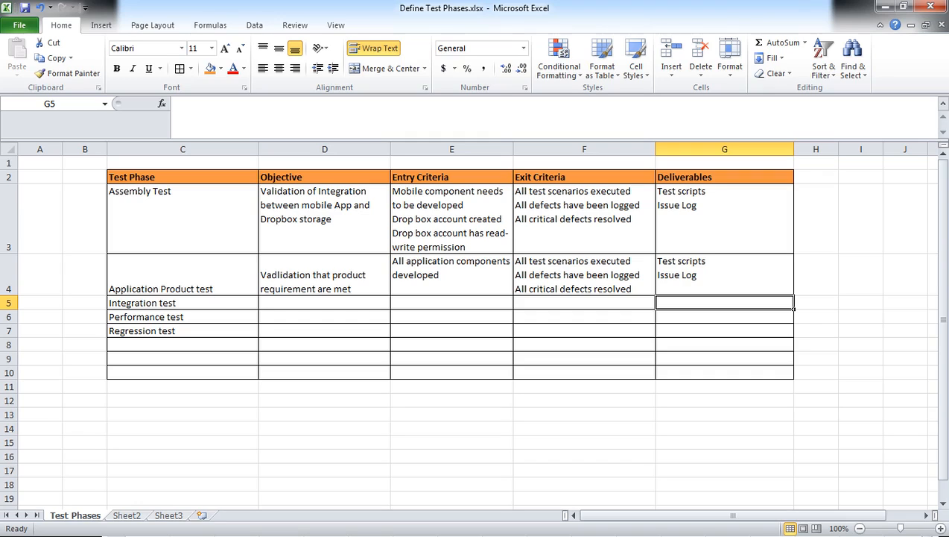
{"action": "left_click", "coordinate": [1, 330]}
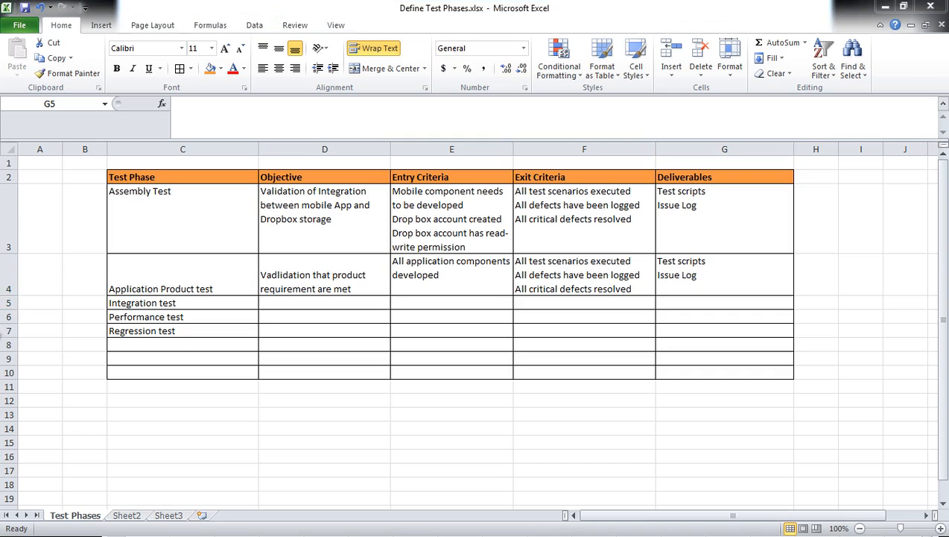
Enter "Validation of end to end business process" as the Integration test objective in D5
{"action": "left_click", "coordinate": [281, 304]}
{"action": "left_click", "coordinate": [281, 304]}
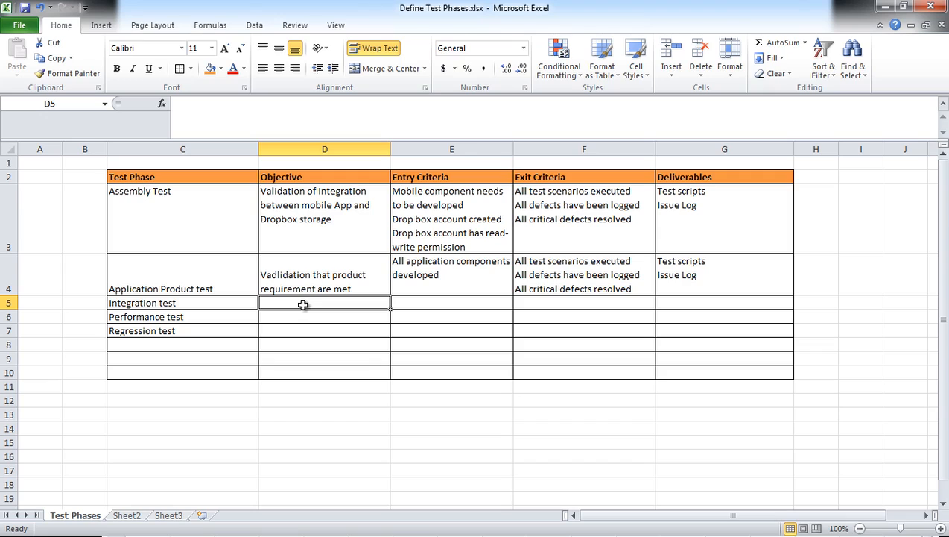
{"action": "type", "text": "Vad"}
{"action": "key", "text": "BackSpace"}
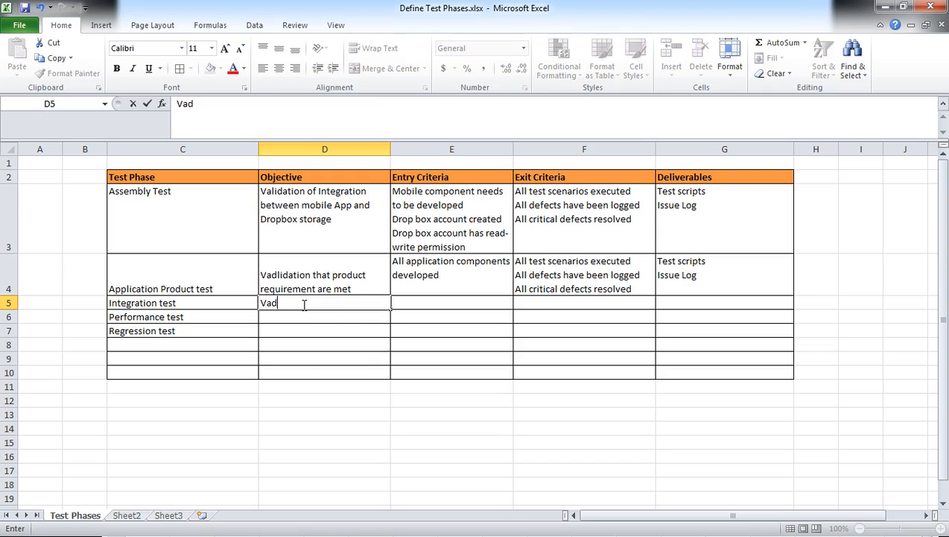
{"action": "key", "text": "BackSpace"}
{"action": "type", "text": "lidation of e"}
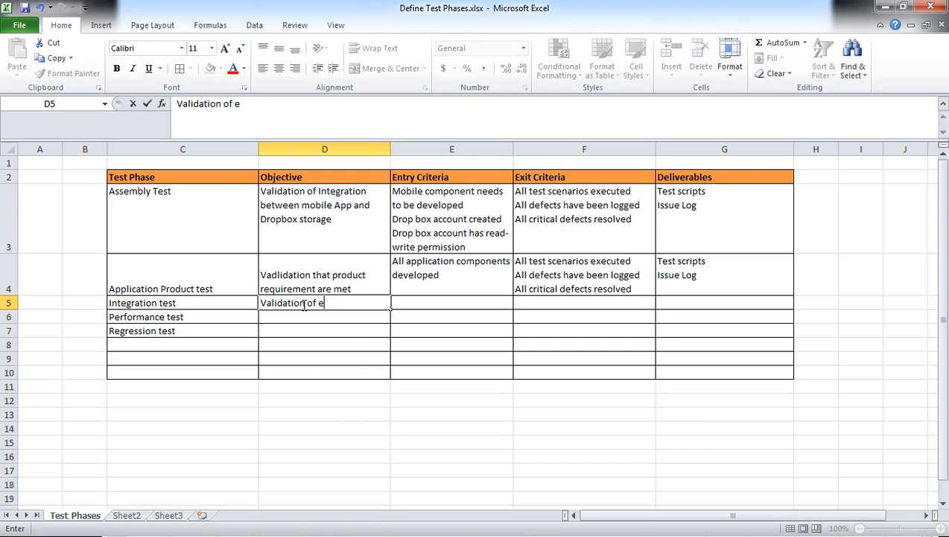
{"action": "type", "text": "nd to end b"}
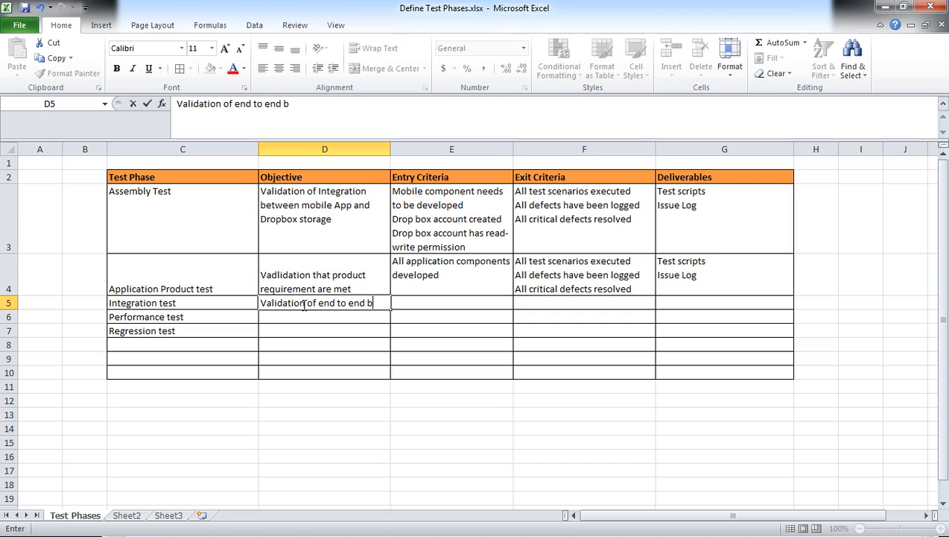
{"action": "type", "text": "usiness process"}
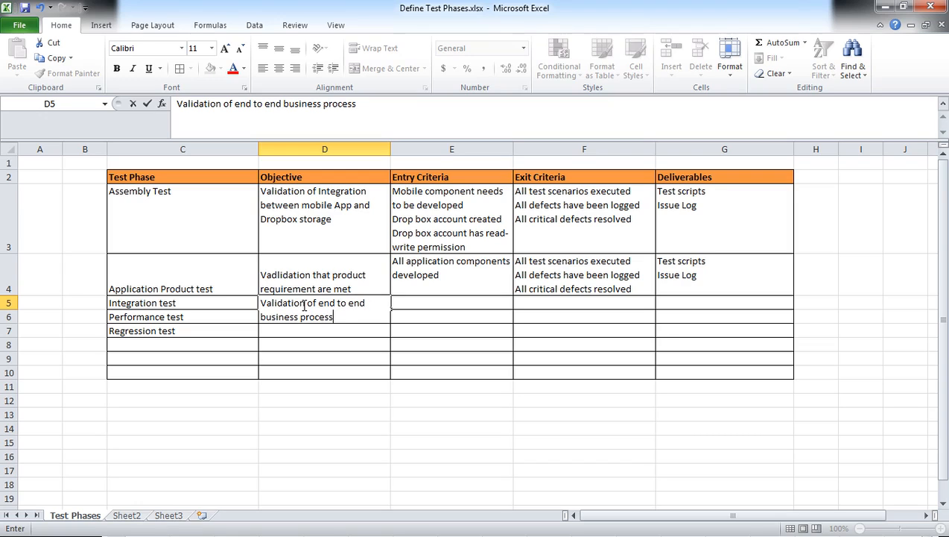
{"action": "key", "text": "Return"}
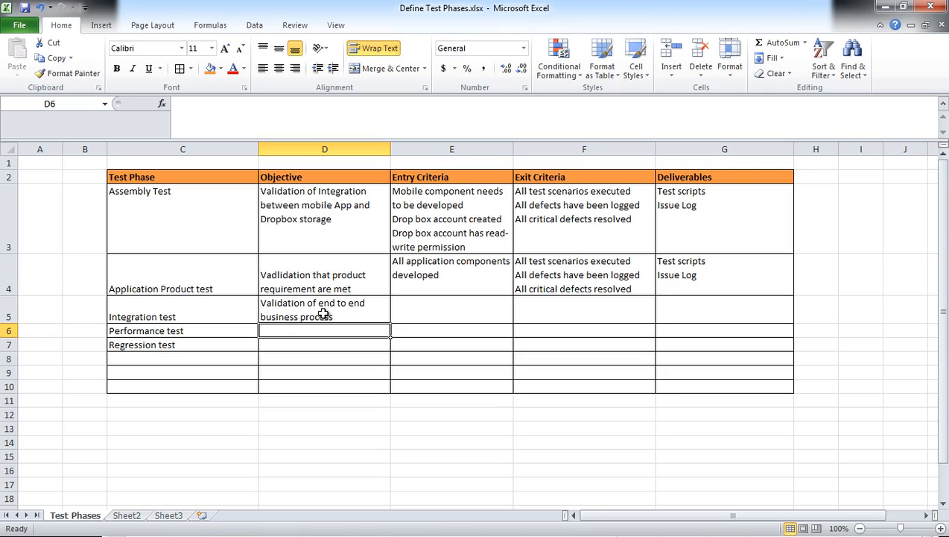
Enter "Assembly test completed" and "Application Product test completed" on separate lines as the Integration test entry criteria in E5
{"action": "left_click", "coordinate": [419, 307]}
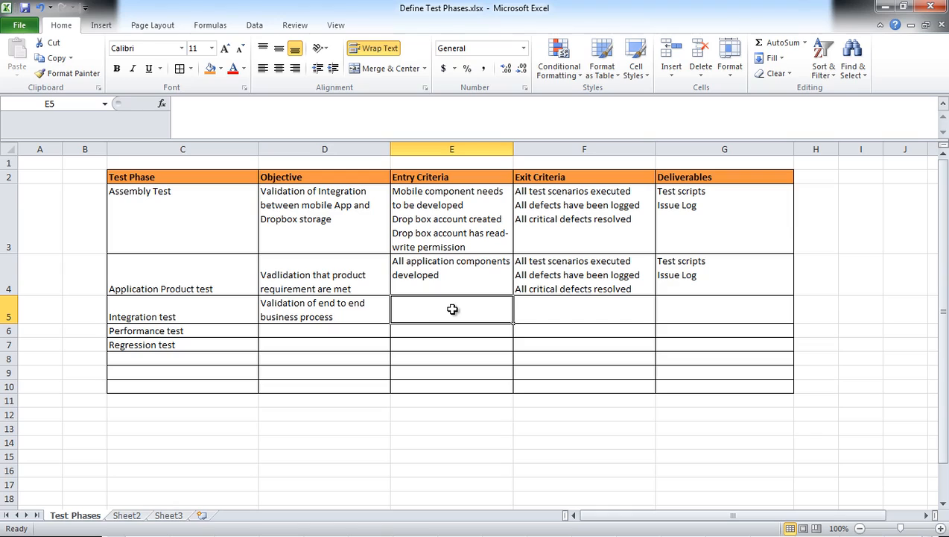
{"action": "type", "text": "Assembly test completed"}
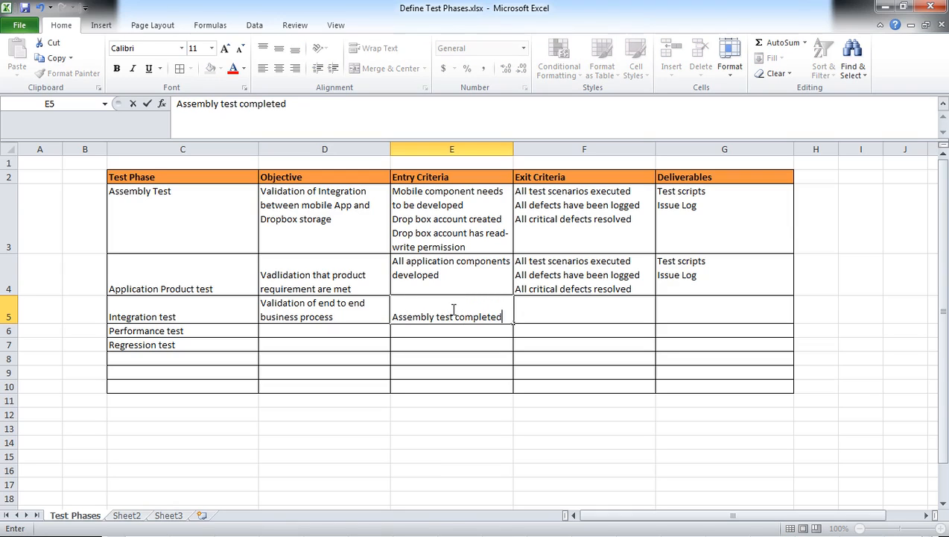
{"action": "key", "text": "alt+Return"}
{"action": "type", "text": "Application Product test completed"}
{"action": "key", "text": "Tab"}
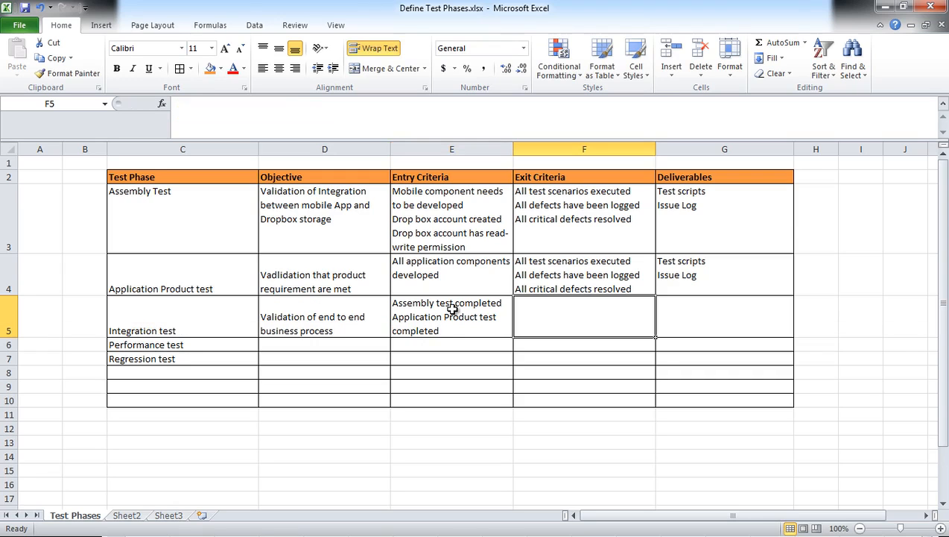
Copy the exit criteria from F4 into F5 for the Integration test
{"action": "left_click", "coordinate": [555, 275]}
{"action": "key", "text": "ctrl+c"}
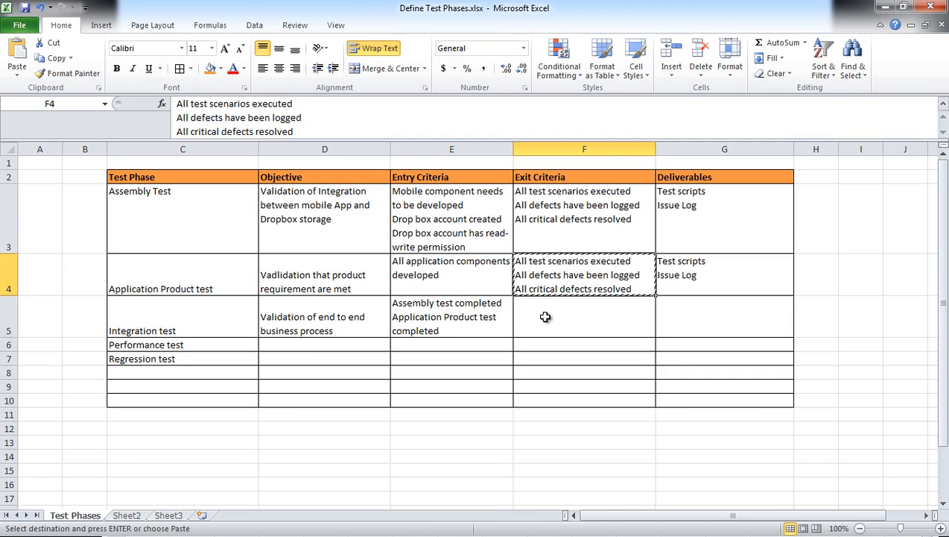
{"action": "left_click", "coordinate": [522, 318]}
{"action": "key", "text": "ctrl+v"}
Copy the deliverables from G4 into G5 for the Integration test
{"action": "left_click", "coordinate": [686, 268]}
{"action": "key", "text": "ctrl+c"}
{"action": "left_click", "coordinate": [685, 312]}
{"action": "key", "text": "ctrl+v"}
{"action": "left_click", "coordinate": [486, 348]}
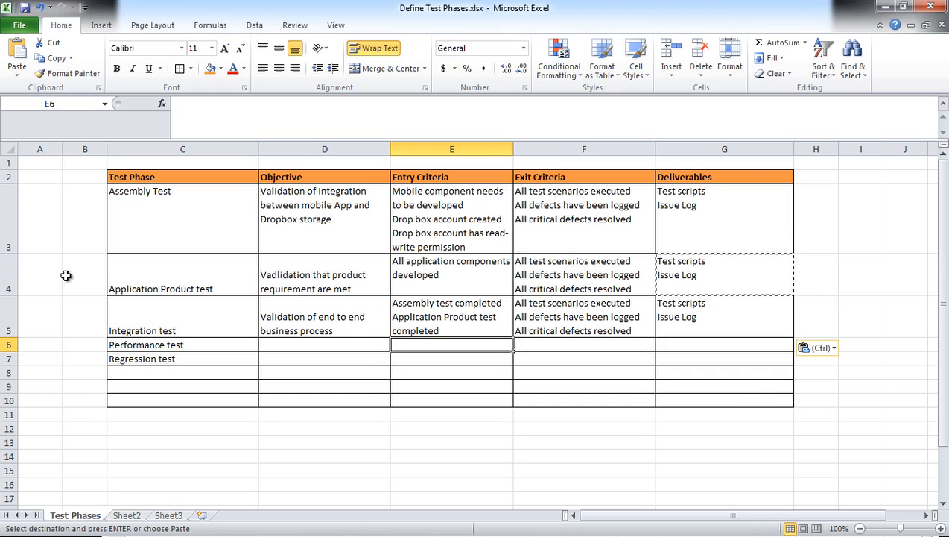
Enter "Validation of system under stress conditions, where expected volumes are being exceeded" as the Performance test objective in D6
{"action": "left_click", "coordinate": [282, 344]}
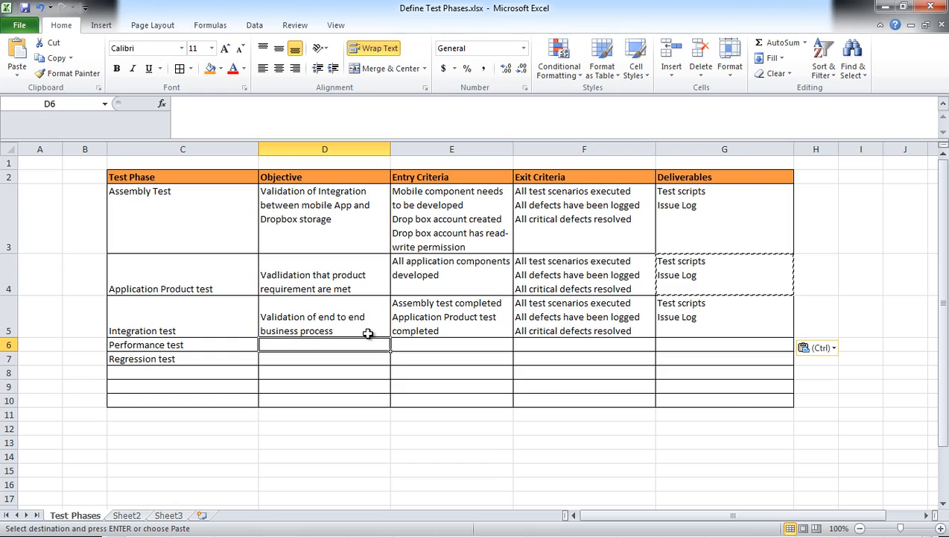
{"action": "type", "text": "Validation "}
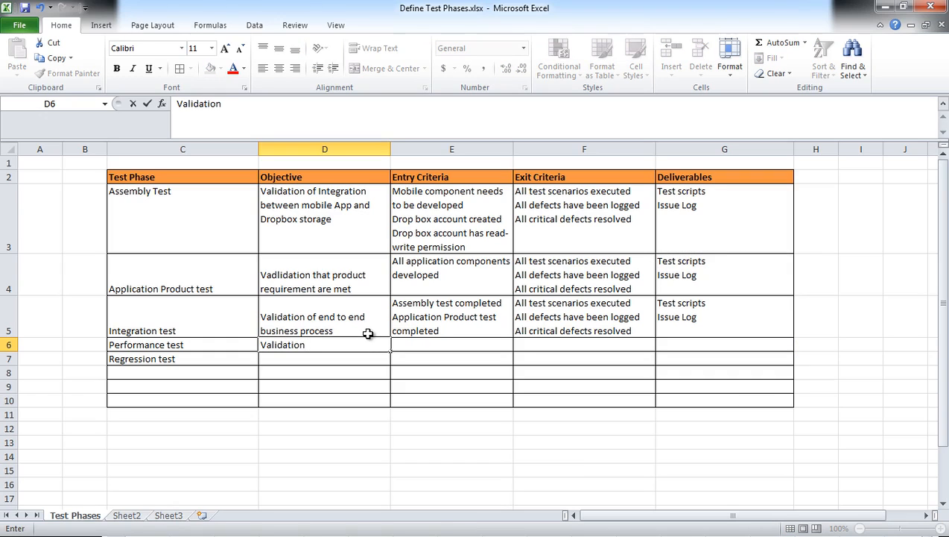
{"action": "type", "text": "of system under stress condit"}
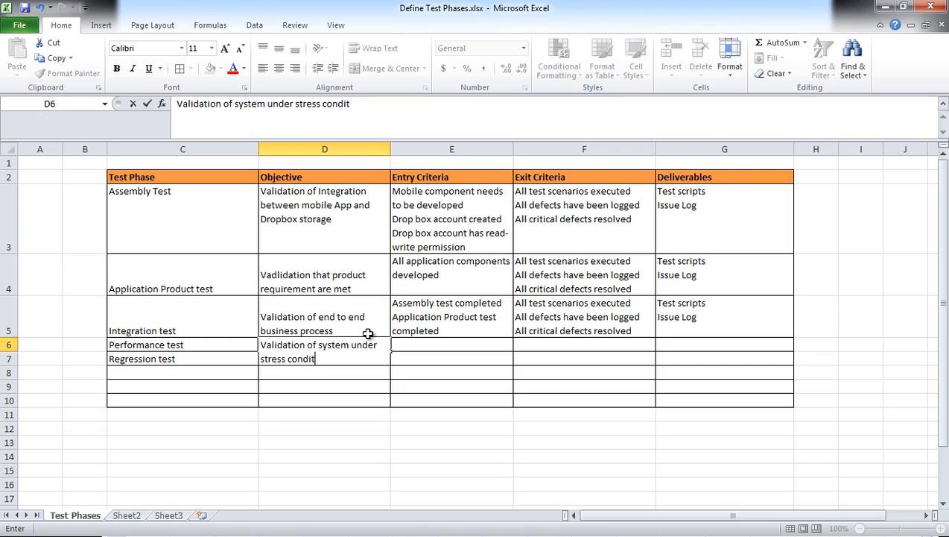
{"action": "type", "text": "ions, where"}
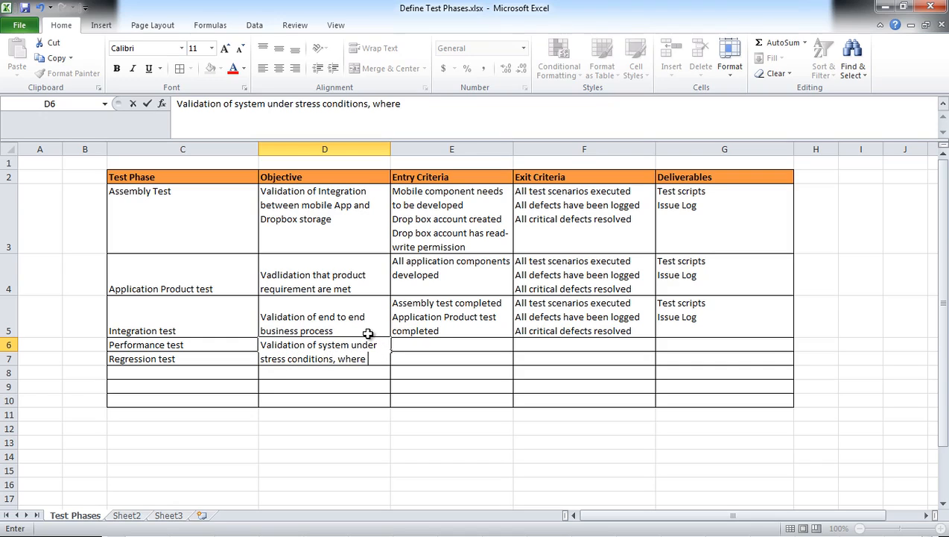
{"action": "type", "text": " expected volume"}
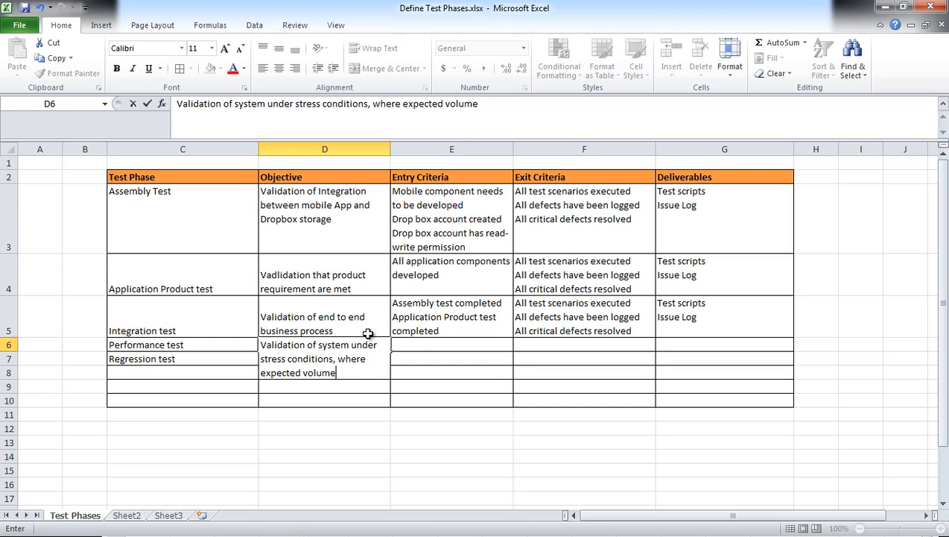
{"action": "type", "text": "s are"}
{"action": "type", "text": " beei"}
{"action": "key", "text": "BackSpace"}
{"action": "type", "text": "ing exceeded"}
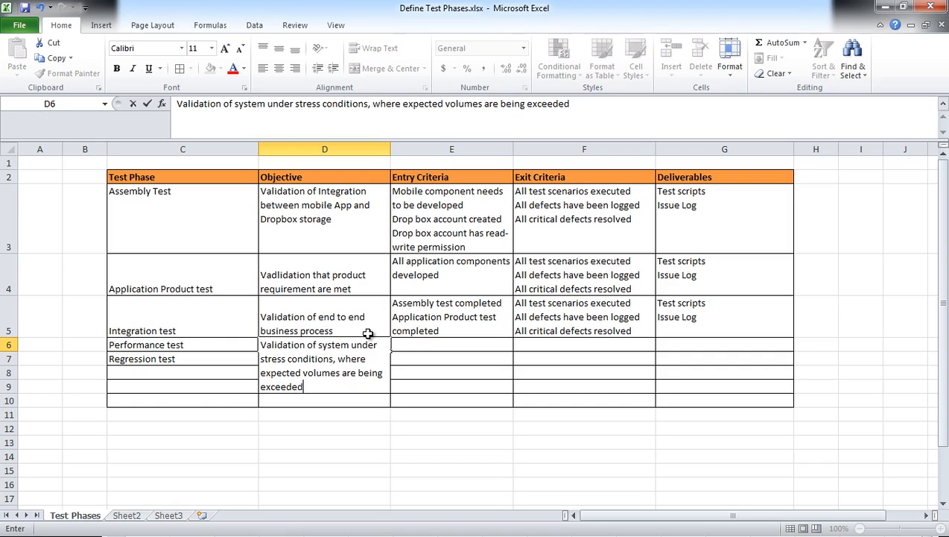
{"action": "key", "text": "Return"}
Copy the Integration test entry criteria from E5 into E6 and add the line "Integration test phase completed"
{"action": "left_click", "coordinate": [423, 313]}
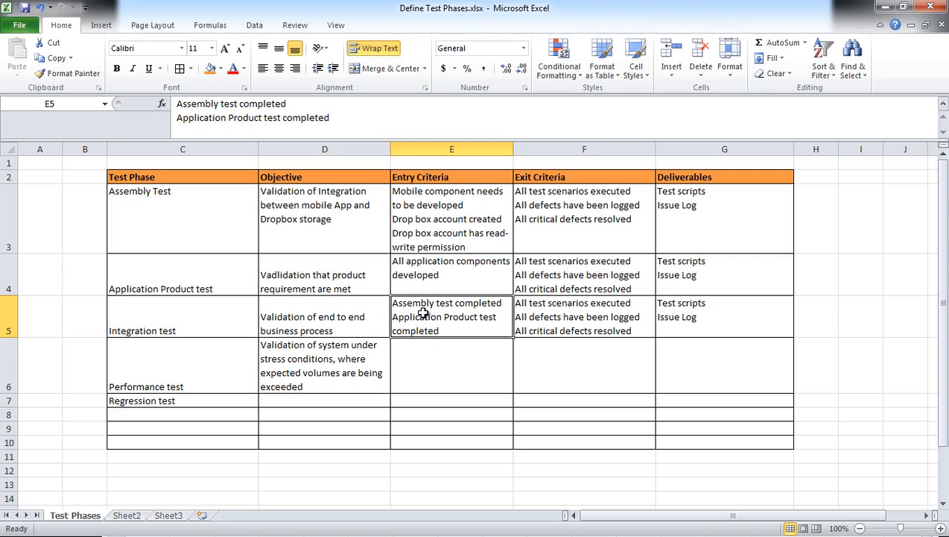
{"action": "key", "text": "ctrl+c"}
{"action": "left_click", "coordinate": [422, 360]}
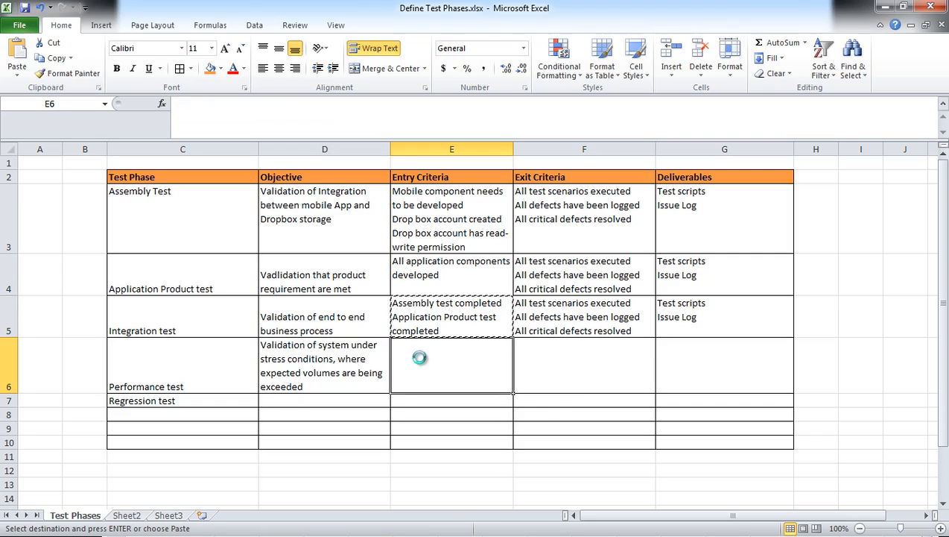
{"action": "key", "text": "ctrl+v"}
{"action": "double_click", "coordinate": [447, 385]}
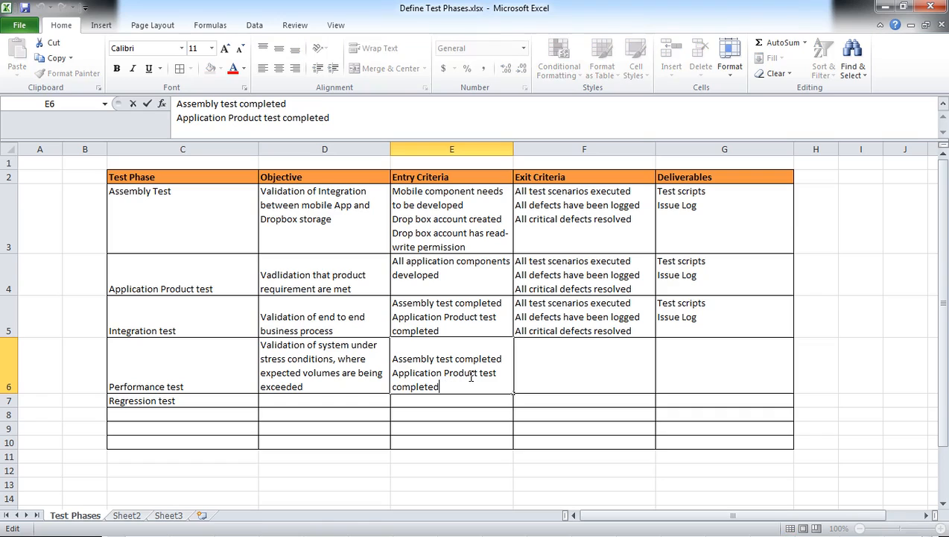
{"action": "key", "text": "alt+Return"}
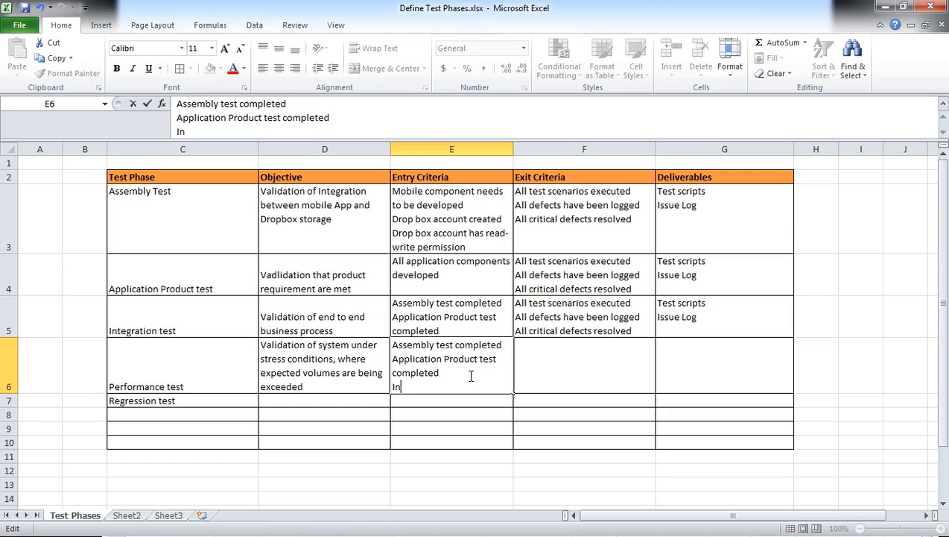
{"action": "type", "text": "Integration test phase completed"}
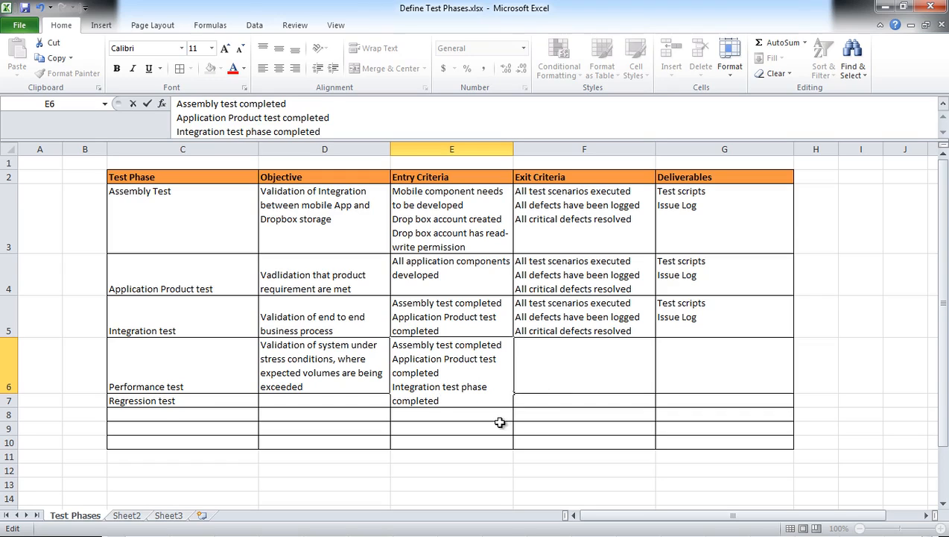
{"action": "key", "text": "Return"}
Copy the exit criteria from F5 into F6 for the Performance test
{"action": "left_click", "coordinate": [544, 328]}
{"action": "key", "text": "ctrl+c"}
{"action": "left_click", "coordinate": [568, 361]}
{"action": "key", "text": "ctrl+v"}
Copy the deliverables from G5 into G6 for the Performance test
{"action": "left_click", "coordinate": [684, 310]}
{"action": "key", "text": "ctrl+v"}
{"action": "key", "text": "ctrl+z"}
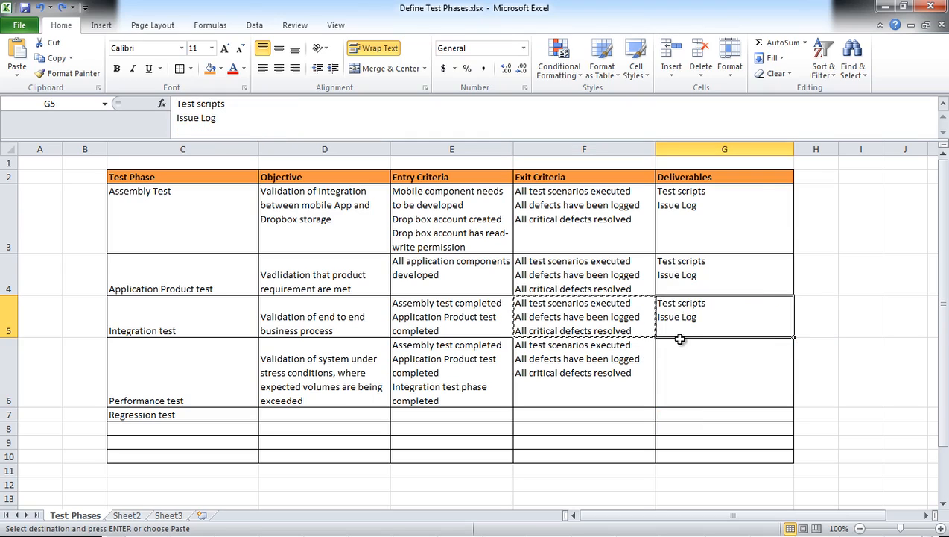
{"action": "key", "text": "ctrl+c"}
{"action": "left_click", "coordinate": [681, 370]}
{"action": "key", "text": "ctrl+v"}
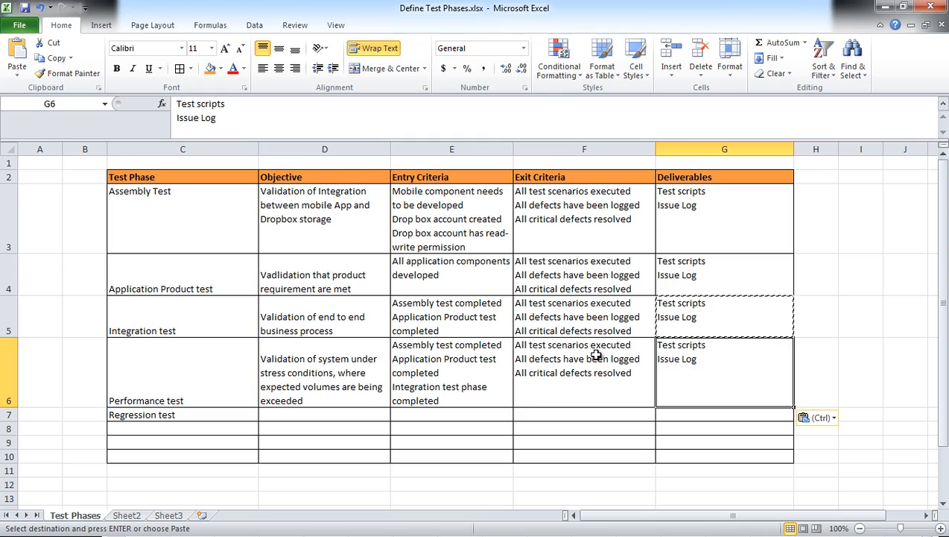
Add the line "Multiple user accounts setup and configured to execute multi session tests" to the Performance test entry criteria in E6
{"action": "double_click", "coordinate": [635, 347]}
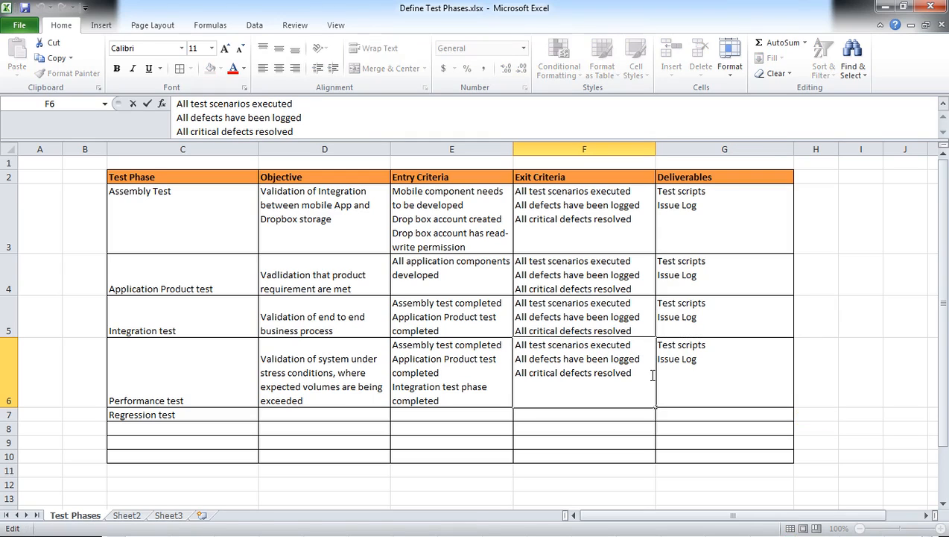
{"action": "left_click", "coordinate": [446, 403]}
{"action": "double_click", "coordinate": [445, 403]}
{"action": "key", "text": "alt+Return"}
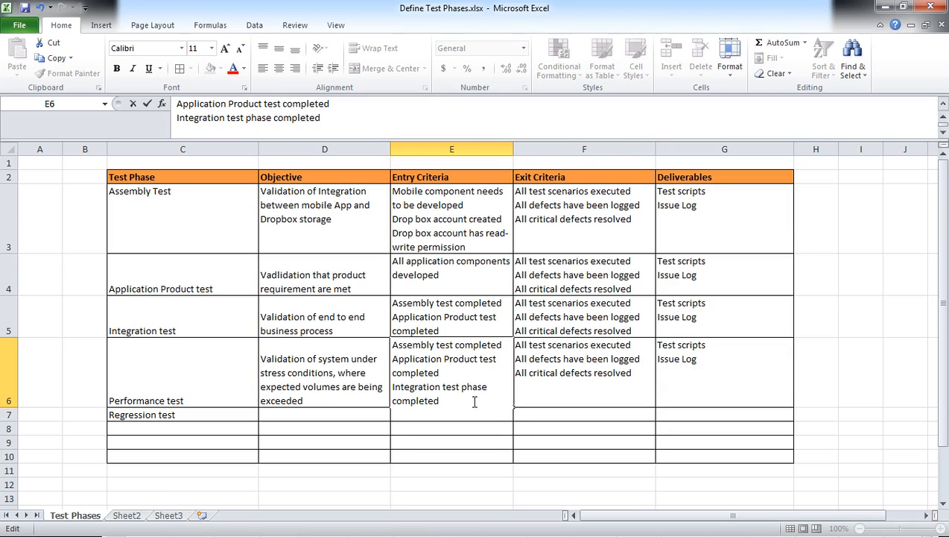
{"action": "type", "text": "Multiple "}
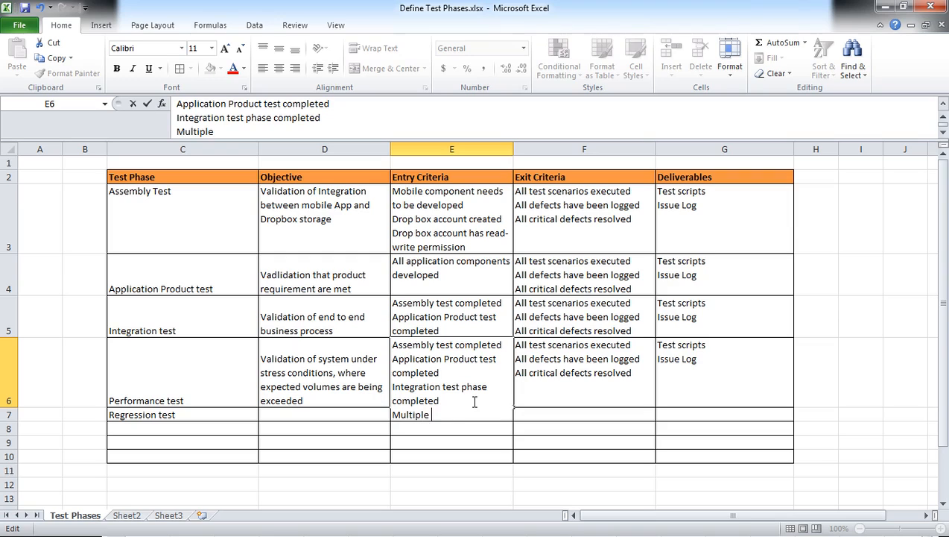
{"action": "type", "text": "user accounts"}
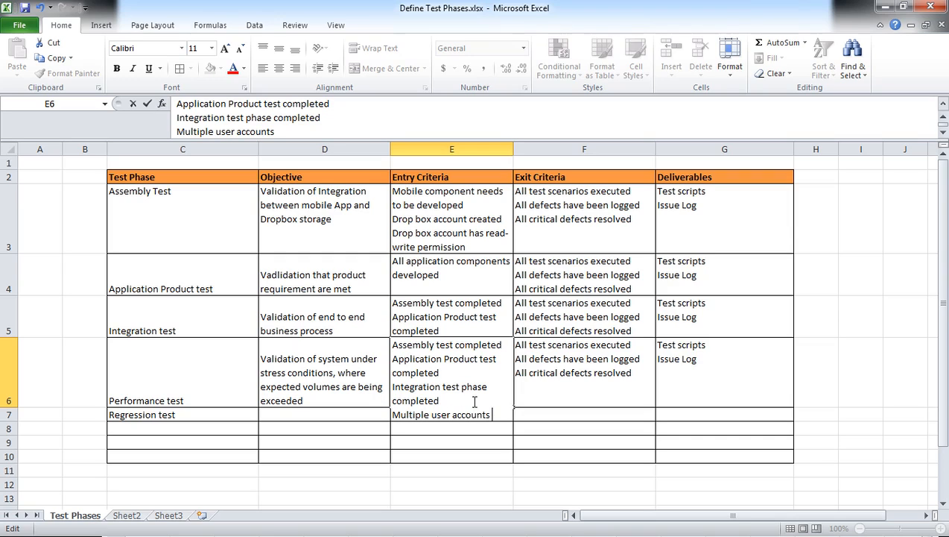
{"action": "type", "text": " setup and configur"}
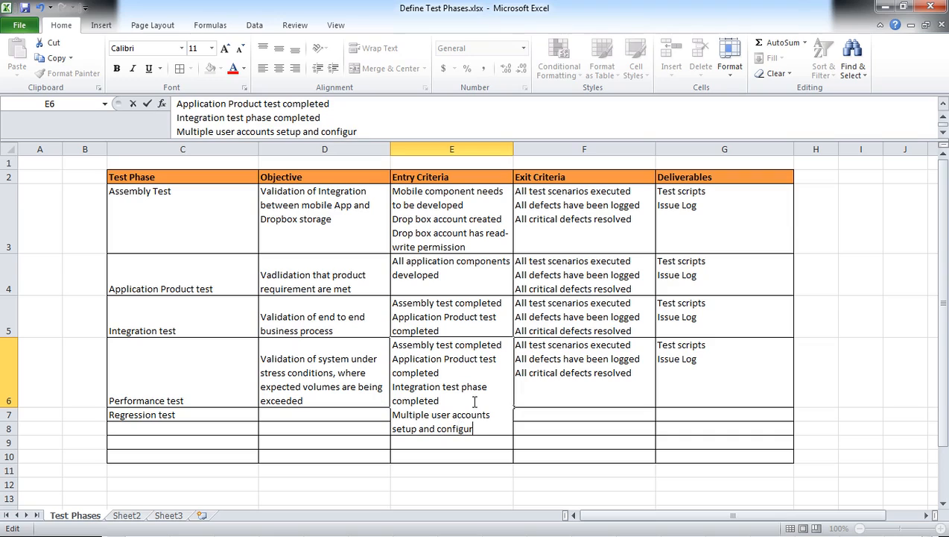
{"action": "type", "text": "ed to execute"}
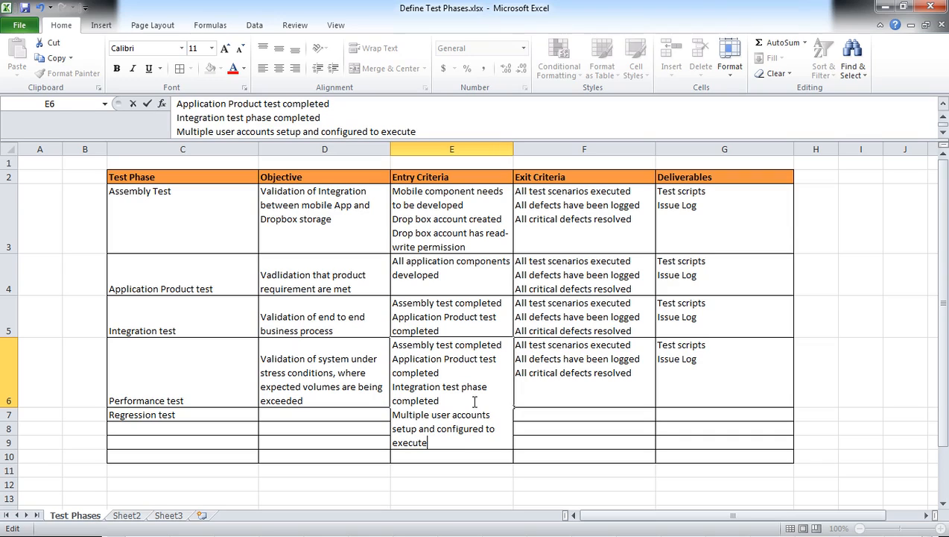
{"action": "type", "text": " multi session tests"}
{"action": "key", "text": "Return"}
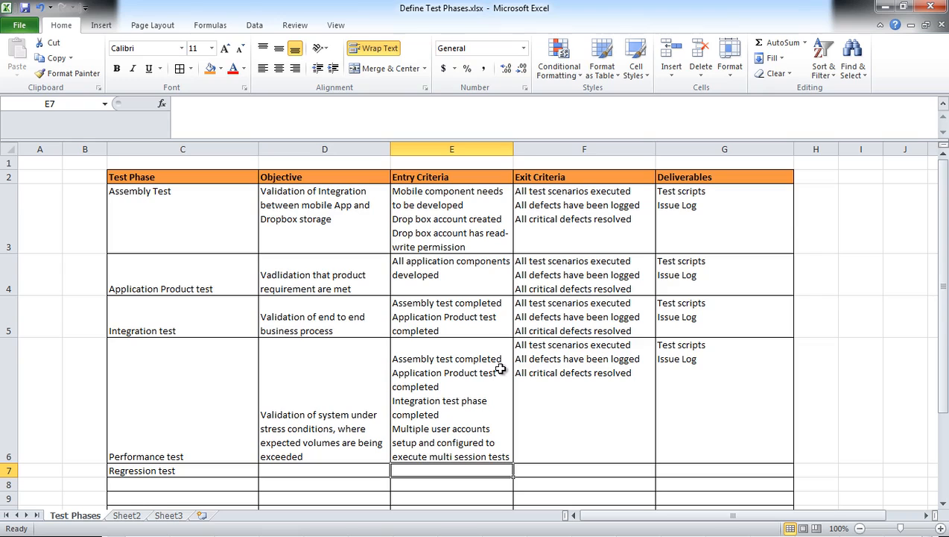
Top-align the table body cells in C3:G9
{"action": "left_click_drag", "start_coordinate": [187, 390], "coordinate": [738, 400]}
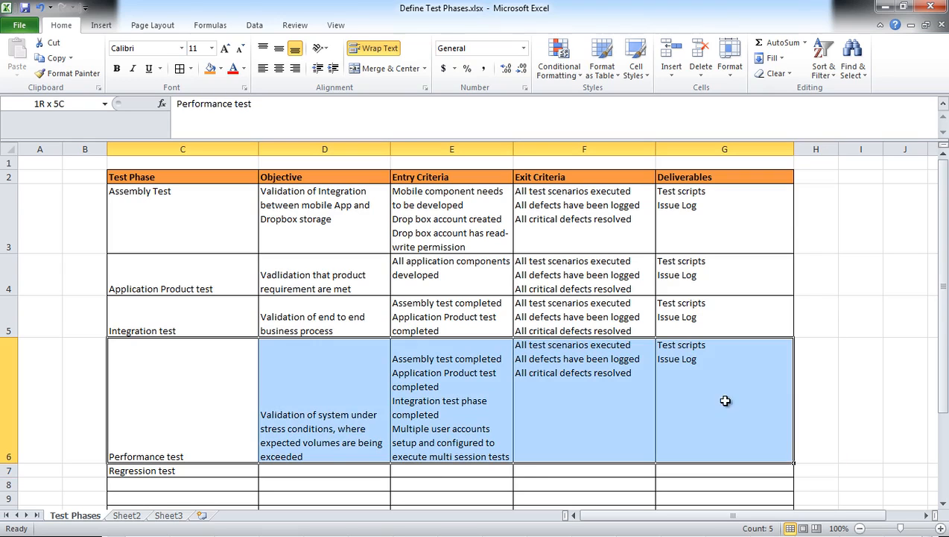
{"action": "left_click_drag", "start_coordinate": [155, 195], "coordinate": [689, 500]}
{"action": "left_click", "coordinate": [263, 48]}
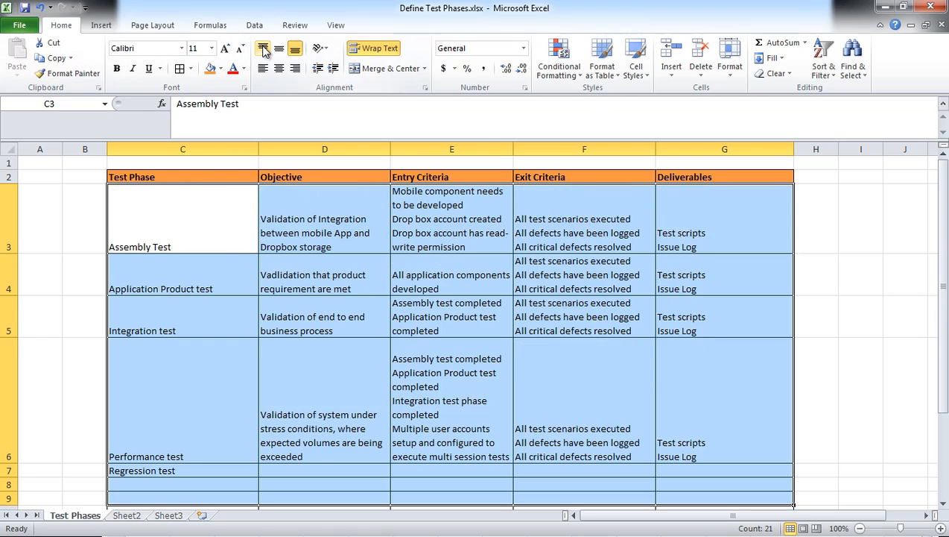
{"action": "left_click", "coordinate": [263, 49]}
Enter "Validation of functionality that was build as part of previous releases" as the Regression test objective in D7
{"action": "left_click_drag", "start_coordinate": [943, 366], "coordinate": [940, 399]}
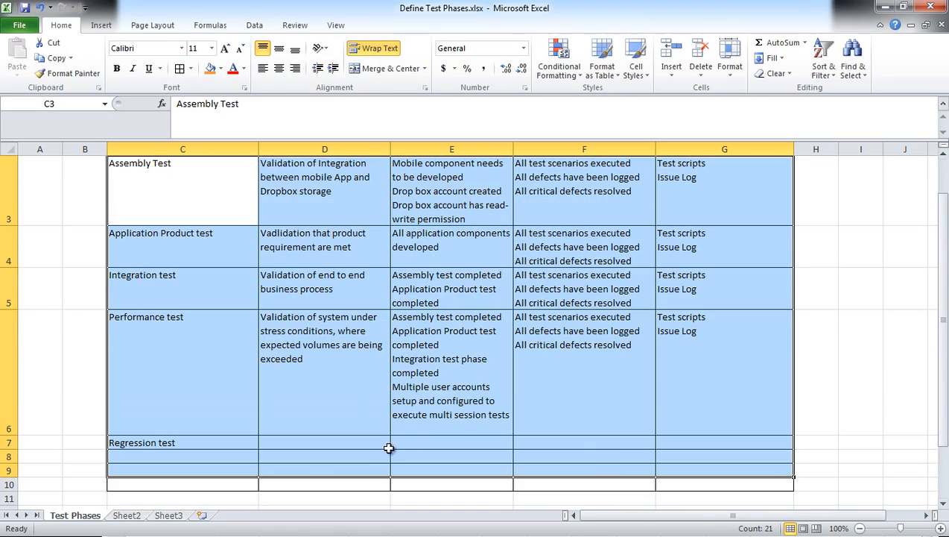
{"action": "left_click", "coordinate": [281, 445]}
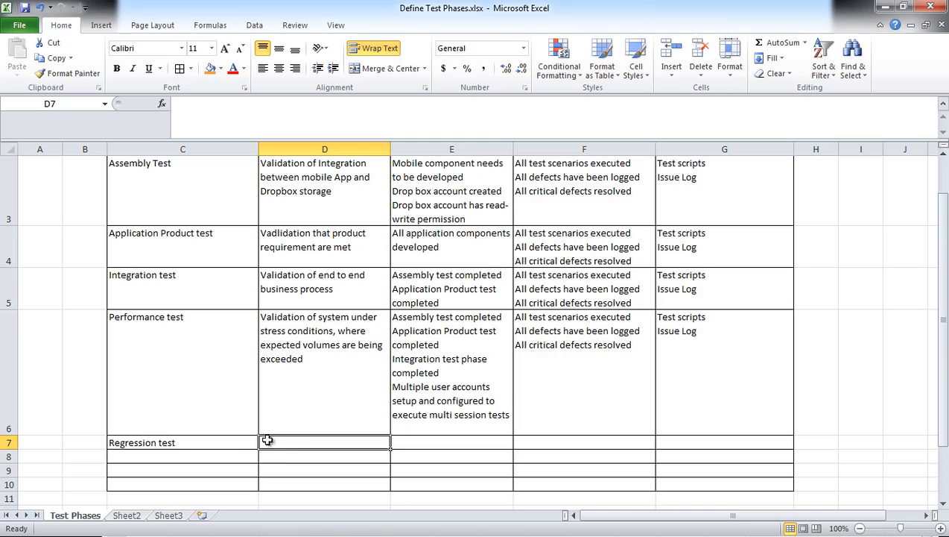
{"action": "type", "text": "Validation of func"}
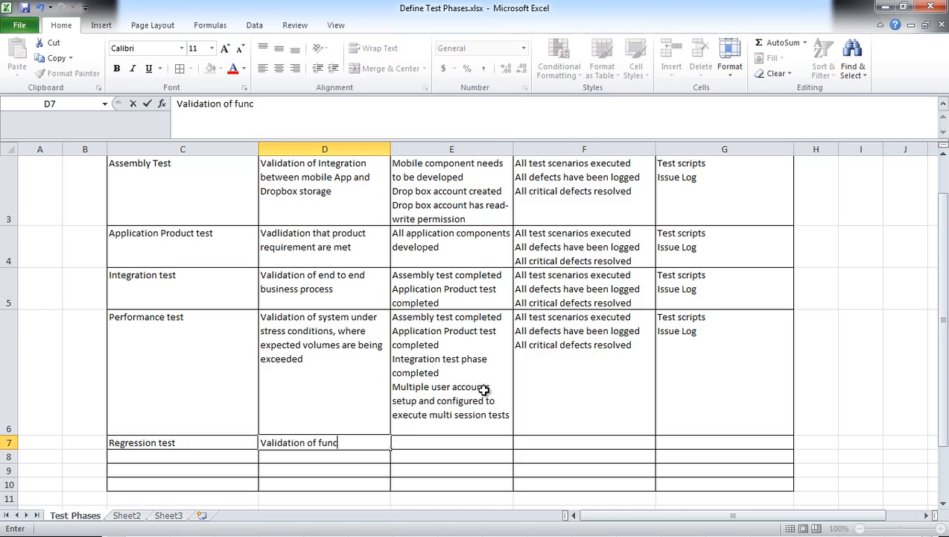
{"action": "type", "text": "tionality that was bui"}
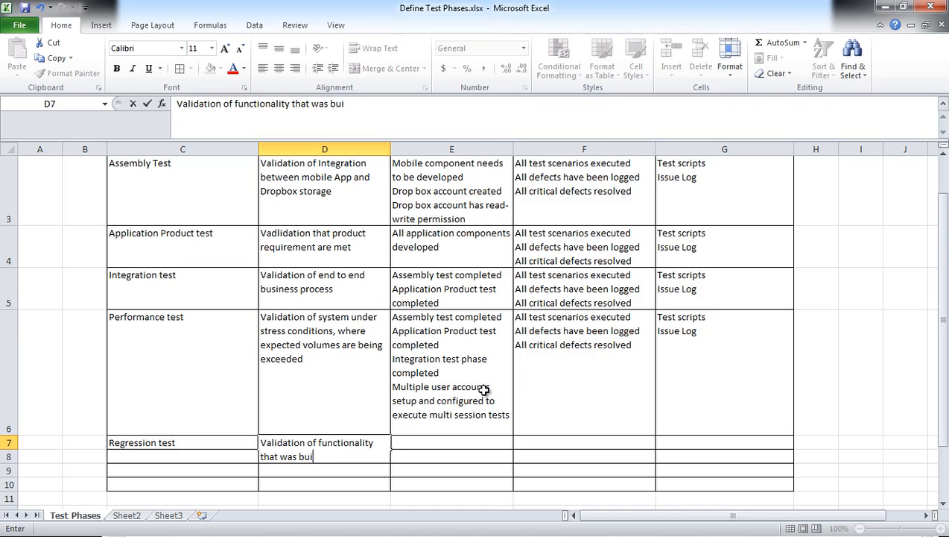
{"action": "type", "text": "ld as part of previous releases"}
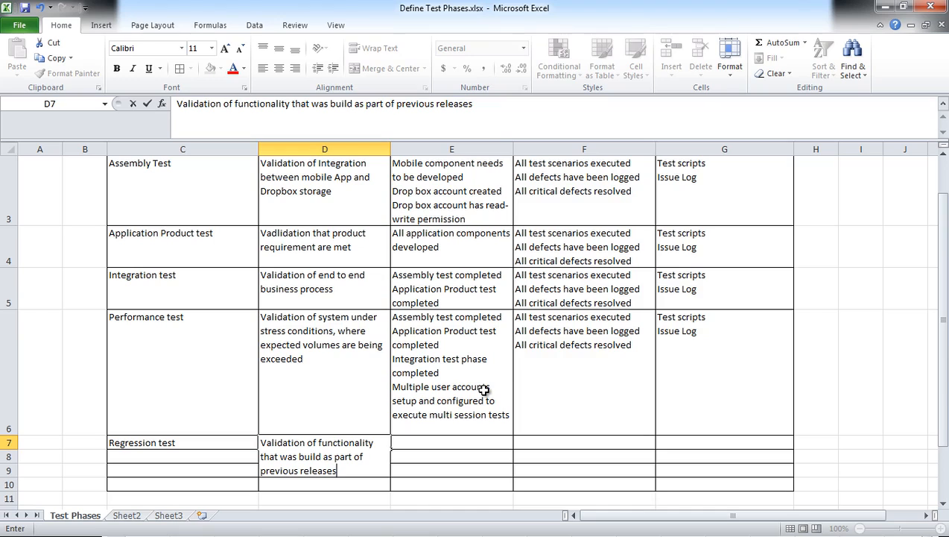
{"action": "left_click", "coordinate": [484, 389]}
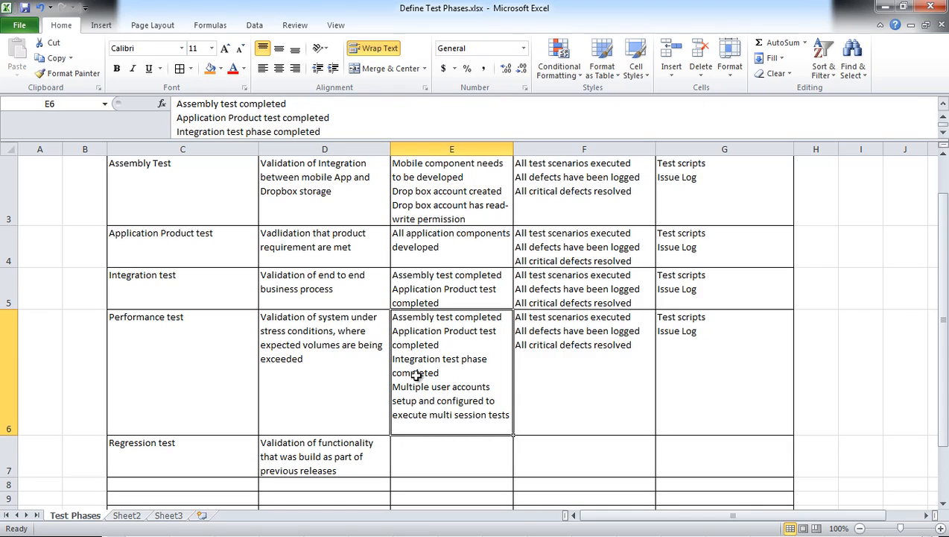
Copy the Performance test entry criteria from E6 into E7 for the Regression test
{"action": "left_click", "coordinate": [411, 456]}
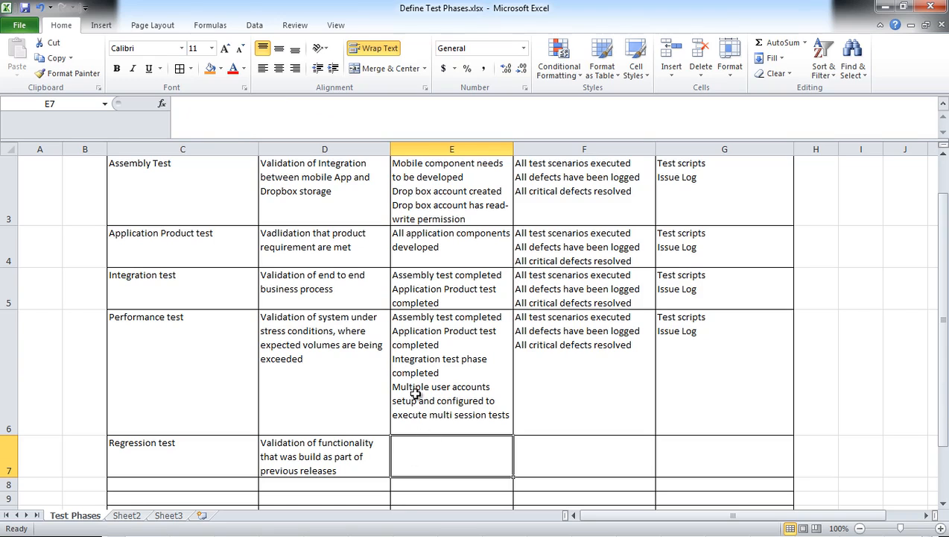
{"action": "left_click", "coordinate": [406, 328]}
{"action": "key", "text": "ctrl+c"}
{"action": "left_click", "coordinate": [415, 452]}
{"action": "key", "text": "ctrl+v"}
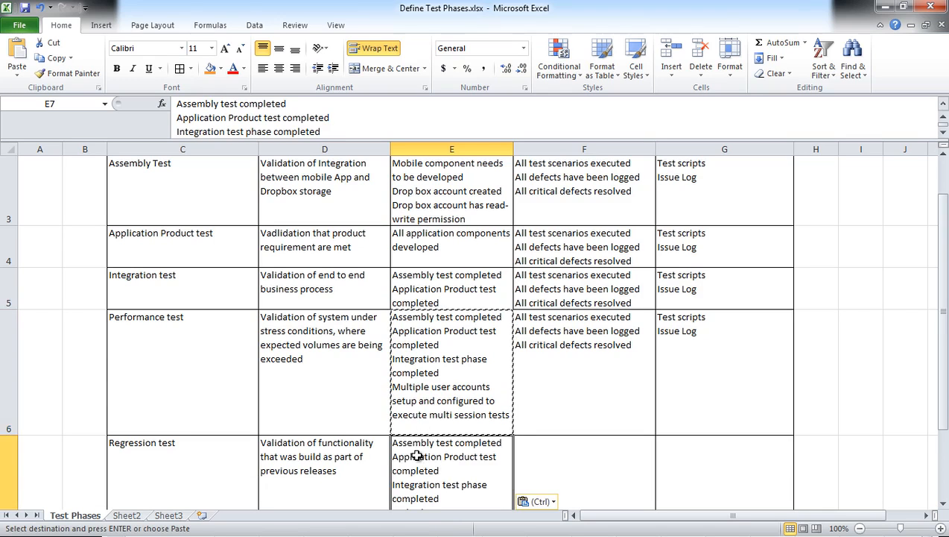
Remove the "Multiple user accounts setup and configured to execute multi session tests" line from the Regression test entry criteria in E7
{"action": "left_click_drag", "start_coordinate": [941, 351], "coordinate": [942, 377]}
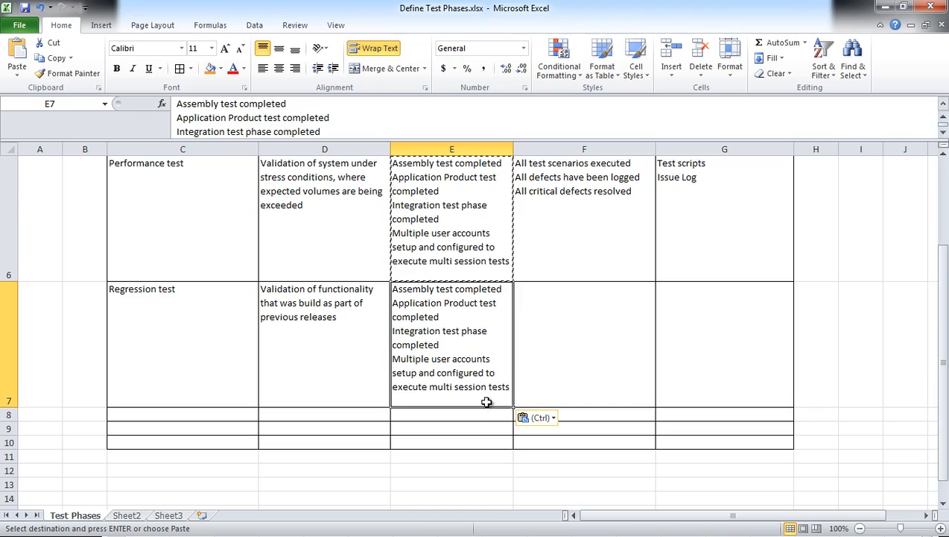
{"action": "double_click", "coordinate": [423, 359]}
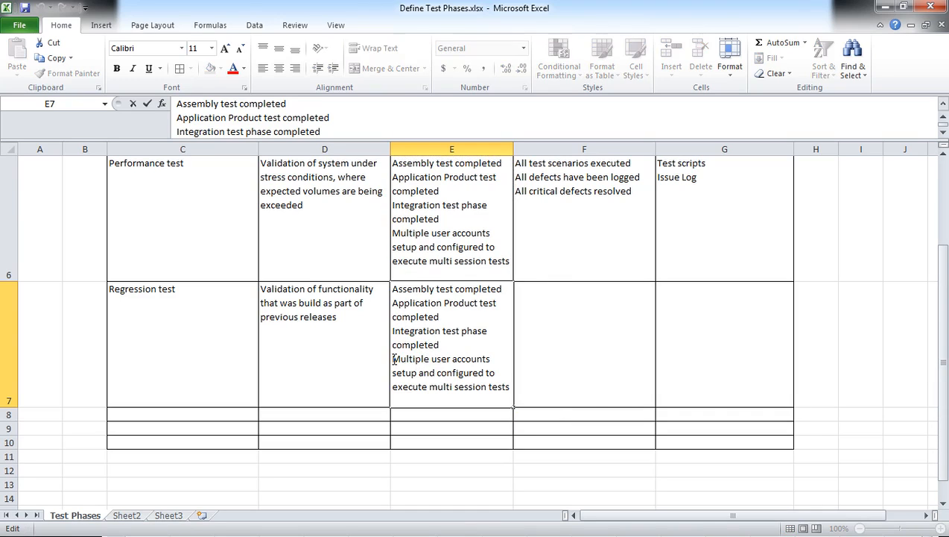
{"action": "left_click_drag", "start_coordinate": [393, 358], "coordinate": [505, 387]}
{"action": "key", "text": "BackSpace"}
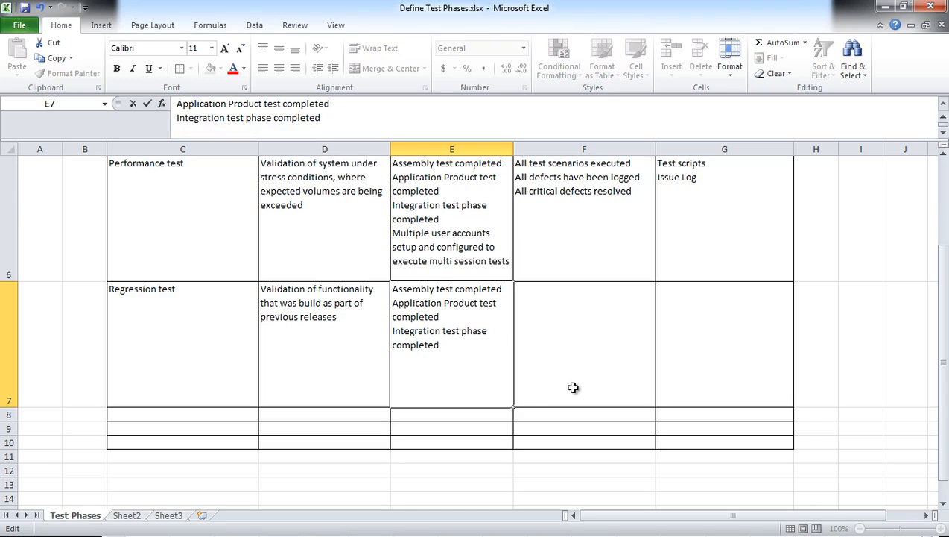
{"action": "left_click", "coordinate": [506, 443]}
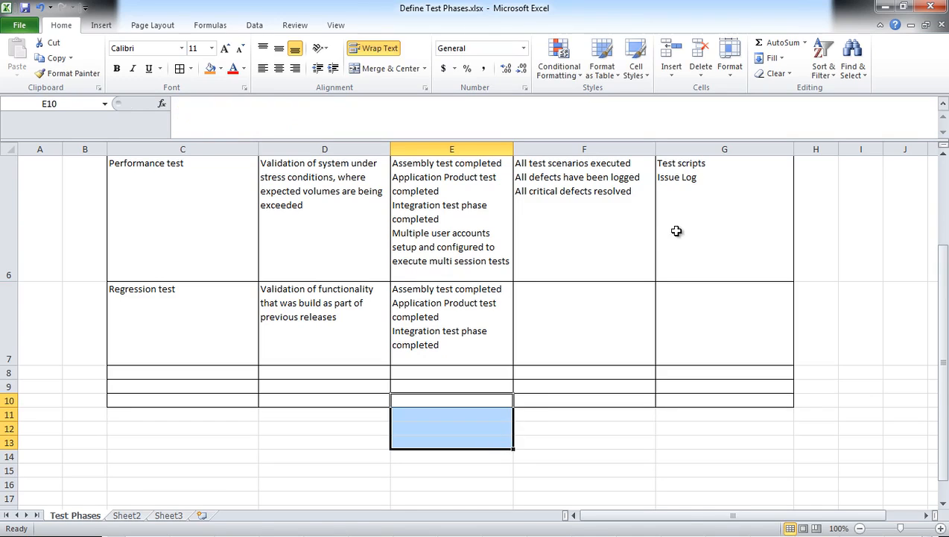
Copy the exit criteria from F6 into F7 for the Regression test
{"action": "left_click", "coordinate": [587, 187]}
{"action": "key", "text": "ctrl+c"}
{"action": "left_click", "coordinate": [568, 307]}
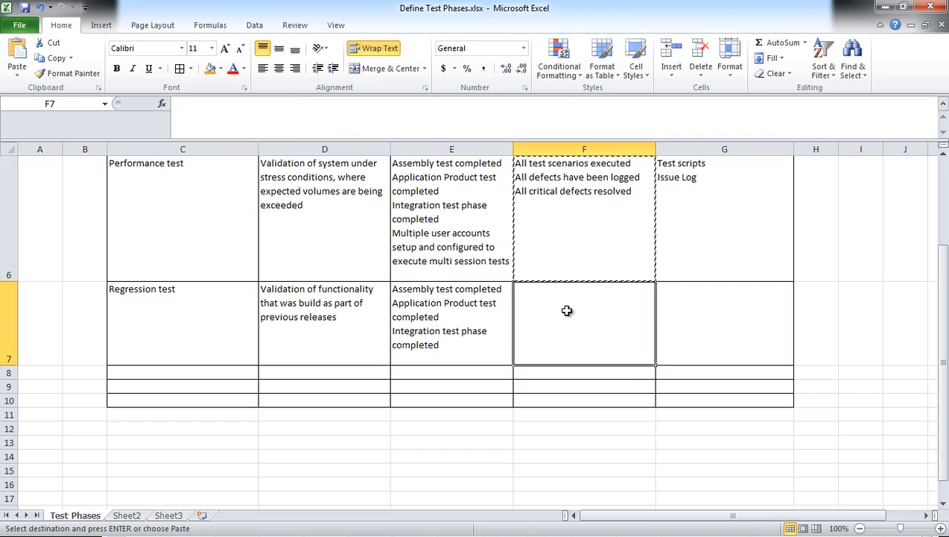
{"action": "key", "text": "ctrl+v"}
Copy the deliverables from G6 into G7 for the Regression test
{"action": "left_click", "coordinate": [686, 192]}
{"action": "key", "text": "ctrl+c"}
{"action": "left_click", "coordinate": [683, 315]}
{"action": "key", "text": "ctrl+v"}
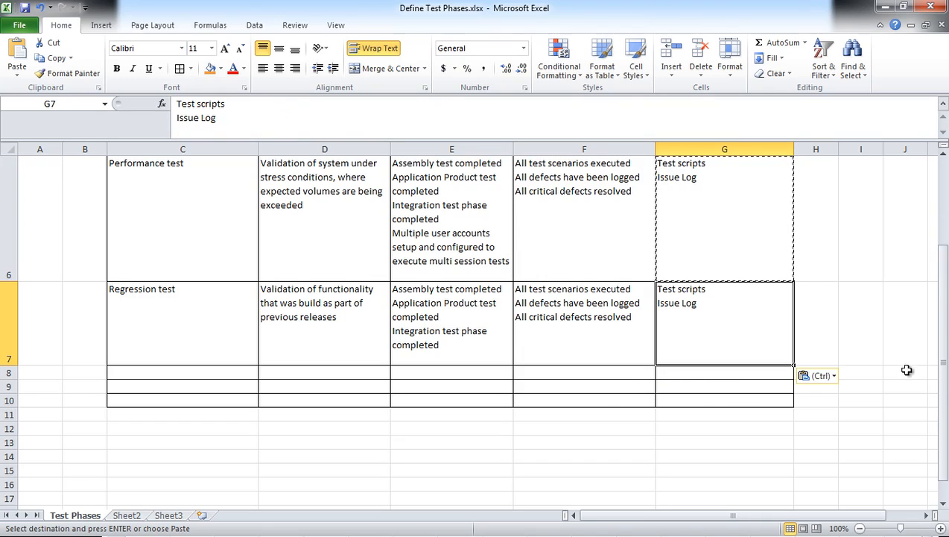
{"action": "left_click_drag", "start_coordinate": [944, 349], "coordinate": [947, 282]}
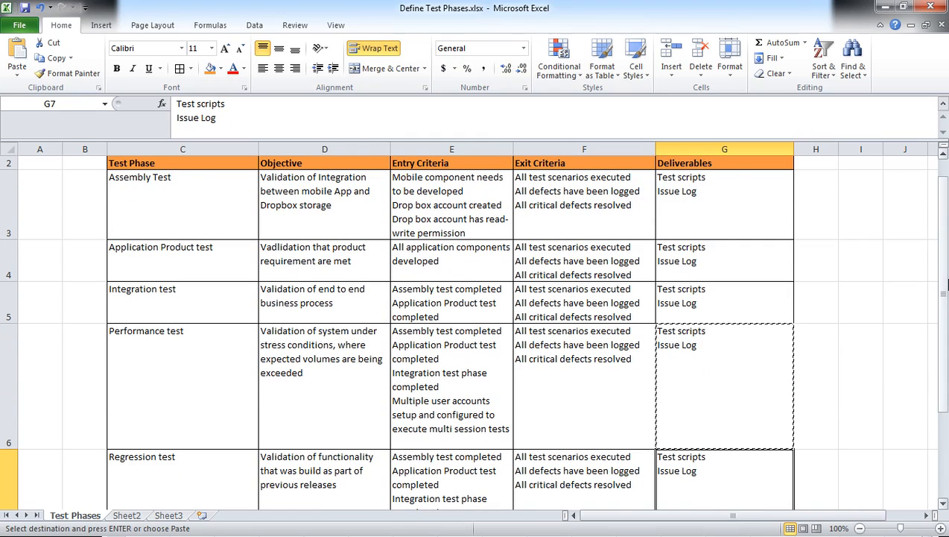